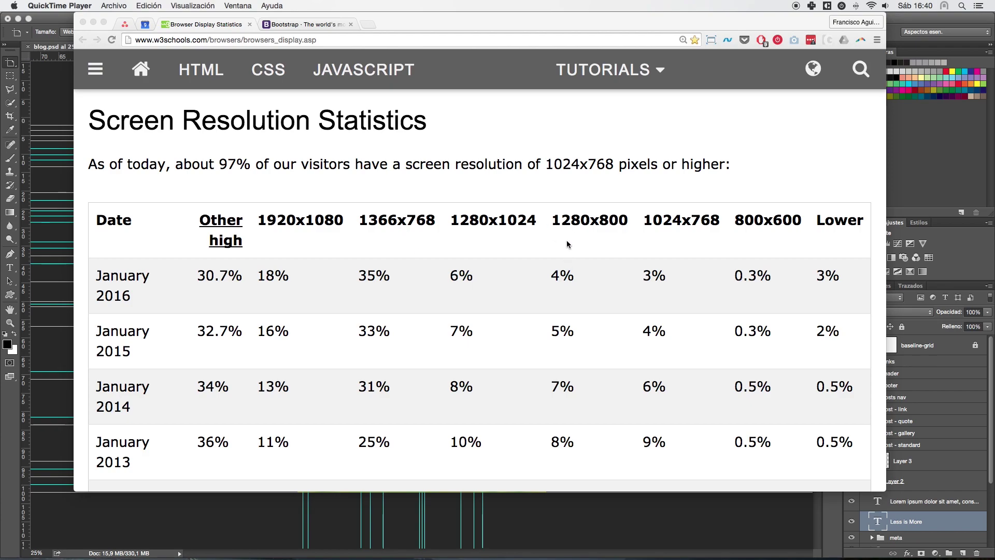
scroll(593, 292, "down", 3)
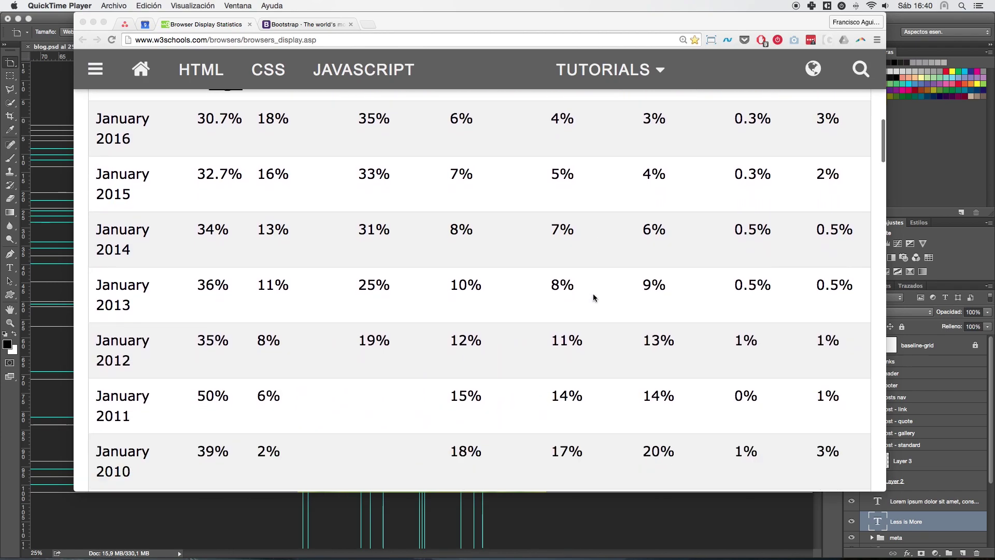
scroll(580, 337, "down", 2)
scroll(573, 381, "up", 1)
scroll(573, 337, "up", 2)
scroll(567, 283, "up", 3)
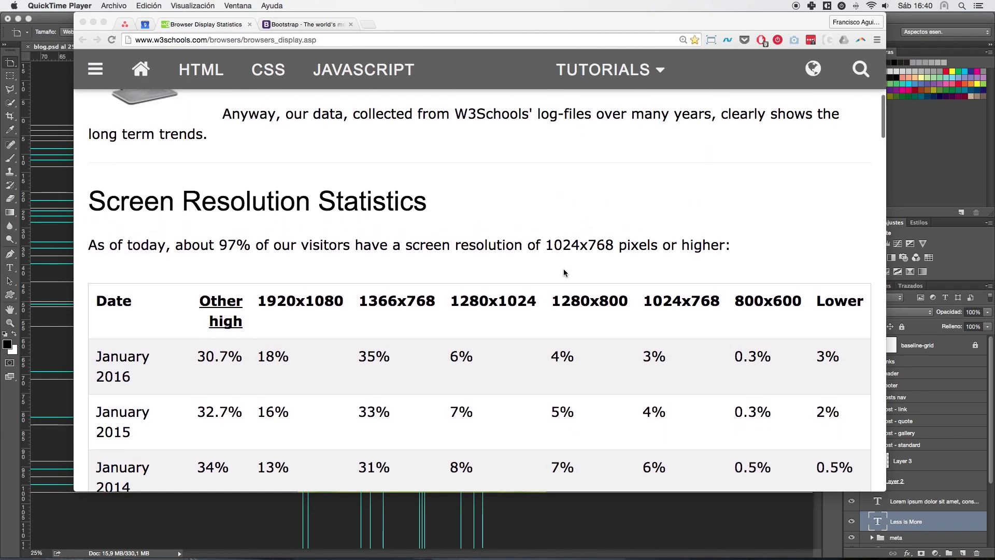
scroll(564, 348, "down", 2)
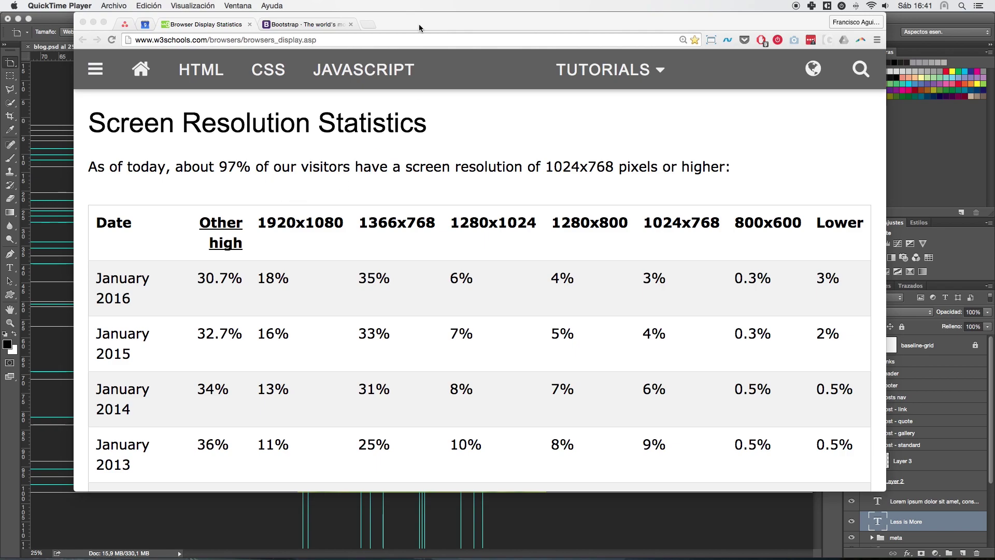
Step: Highlight the 1280×1024 row in Chrome's resolution statistics, then return to blog.psd in Photoshop
mouse_move(419, 25)
left_mouse_down()
mouse_move(409, 39)
mouse_move(405, 25)
left_mouse_up()
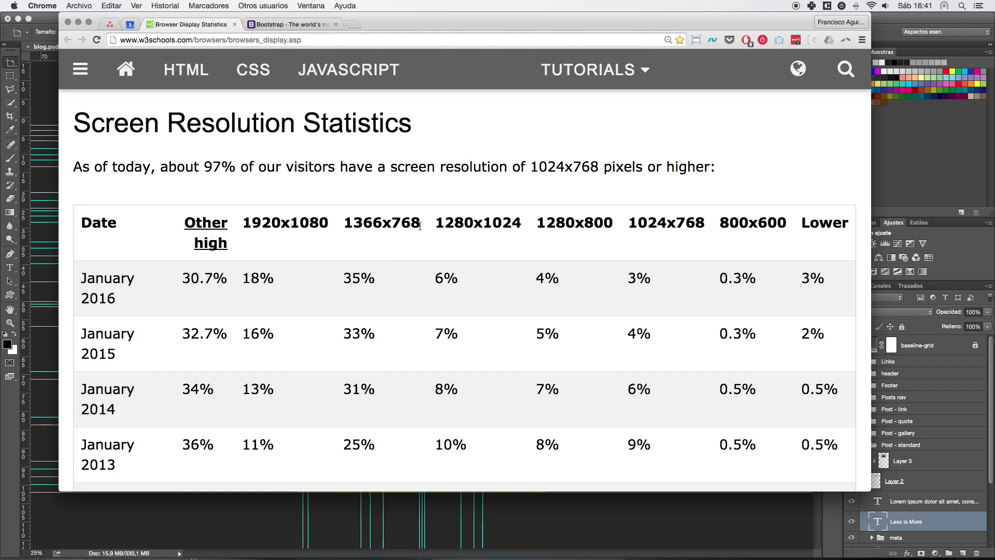
left_click_drag(473, 222, 435, 223)
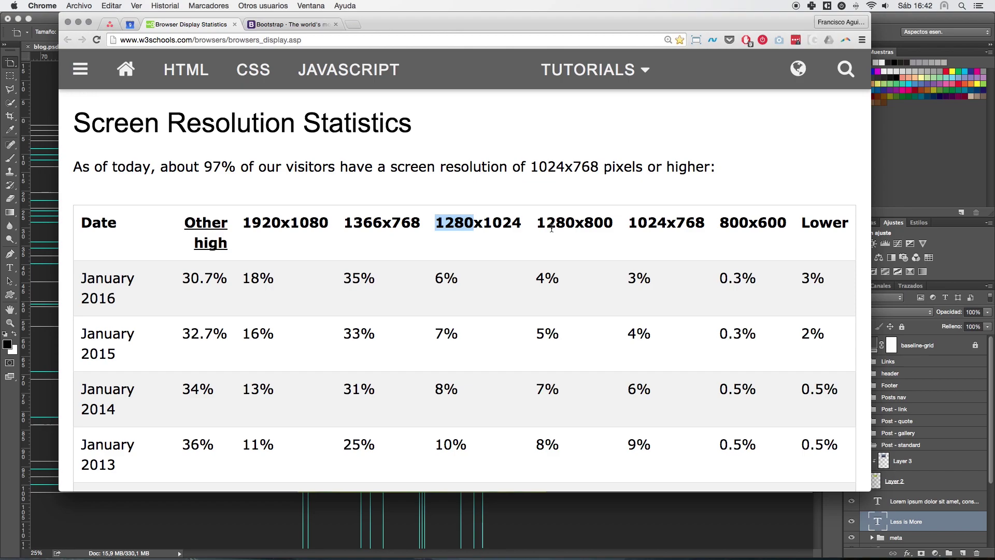
left_click(48, 167)
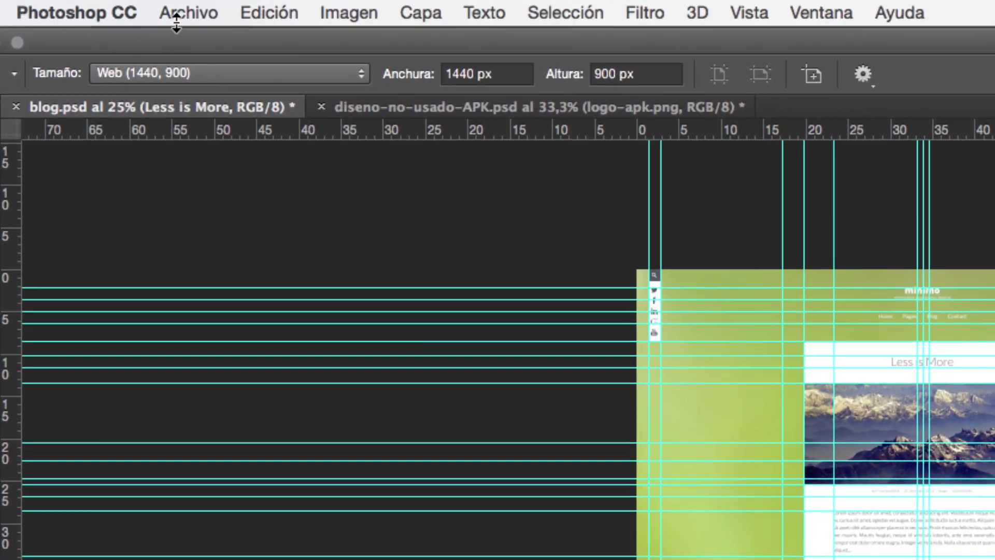
Step: Choose Archivo > Nuevo to bring up the New document dialog
left_click(176, 16)
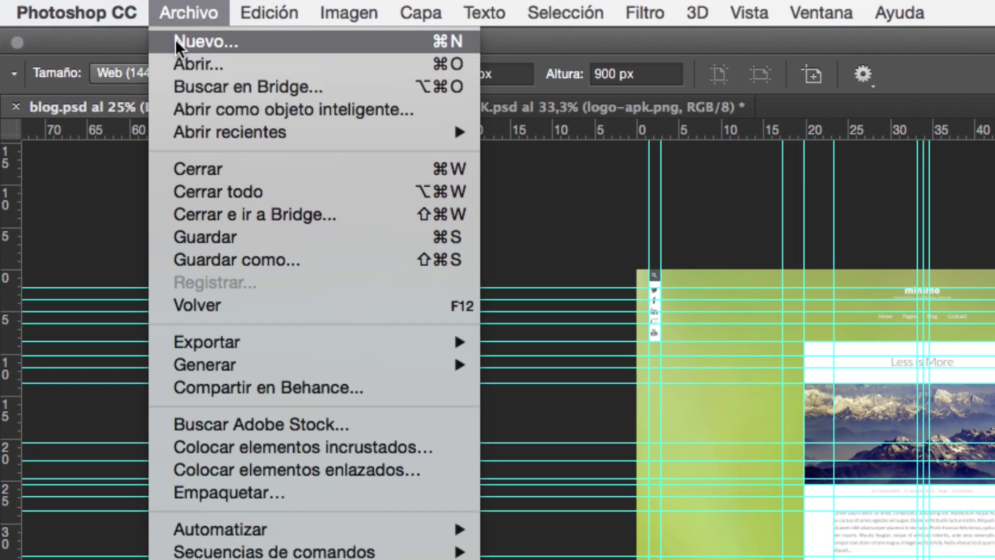
left_click(208, 41)
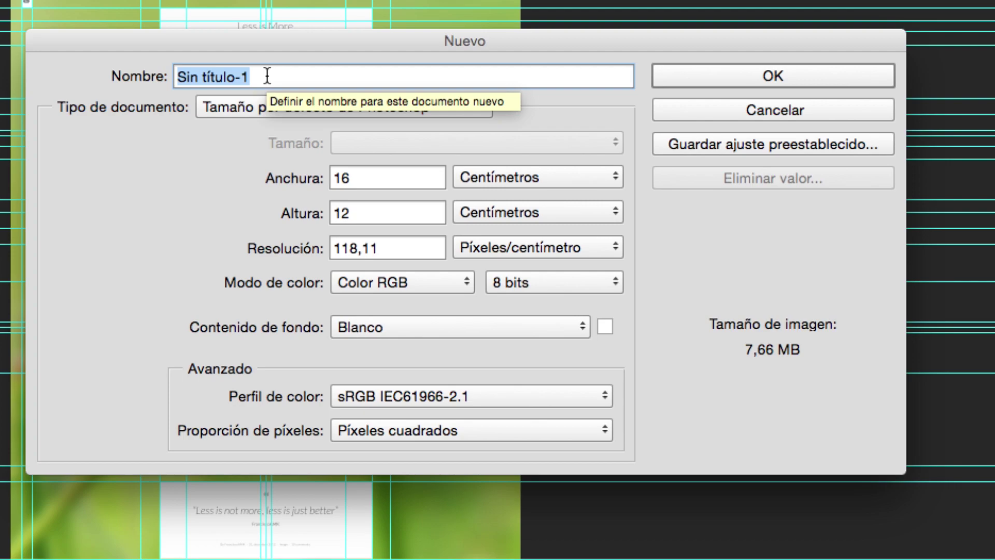
Step: Name the new document 'Ejemplo', leaving the document type preset unchanged
type("Ejemplo")
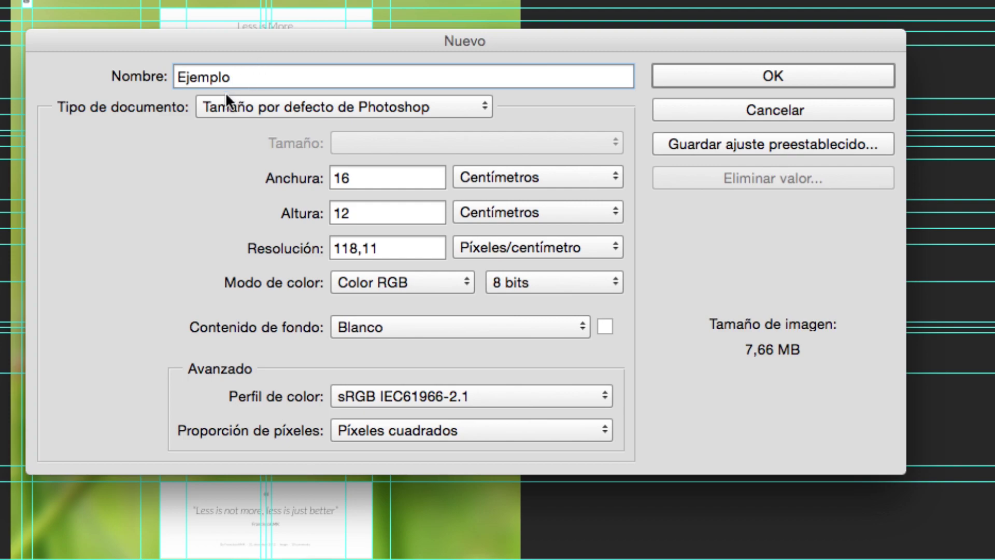
left_click(334, 105)
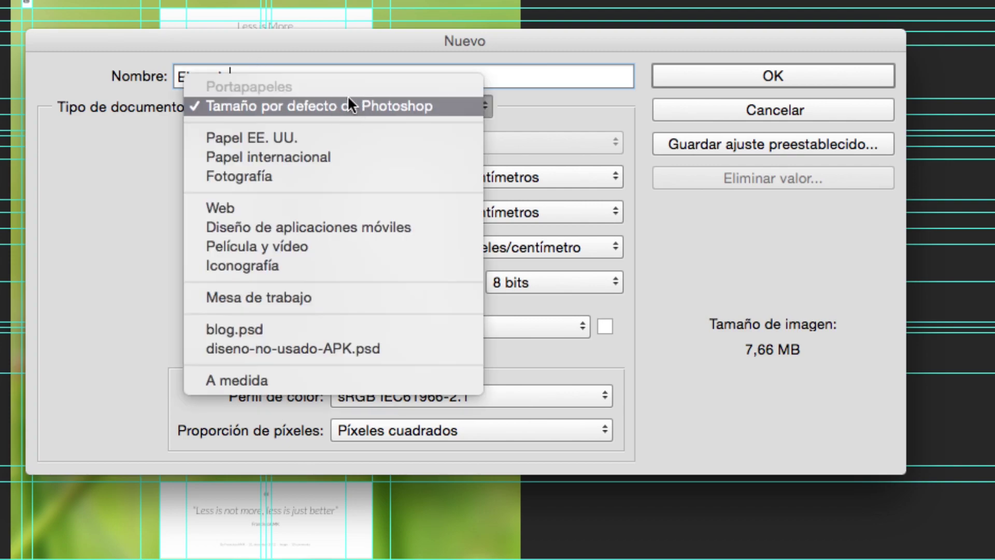
left_click(591, 109)
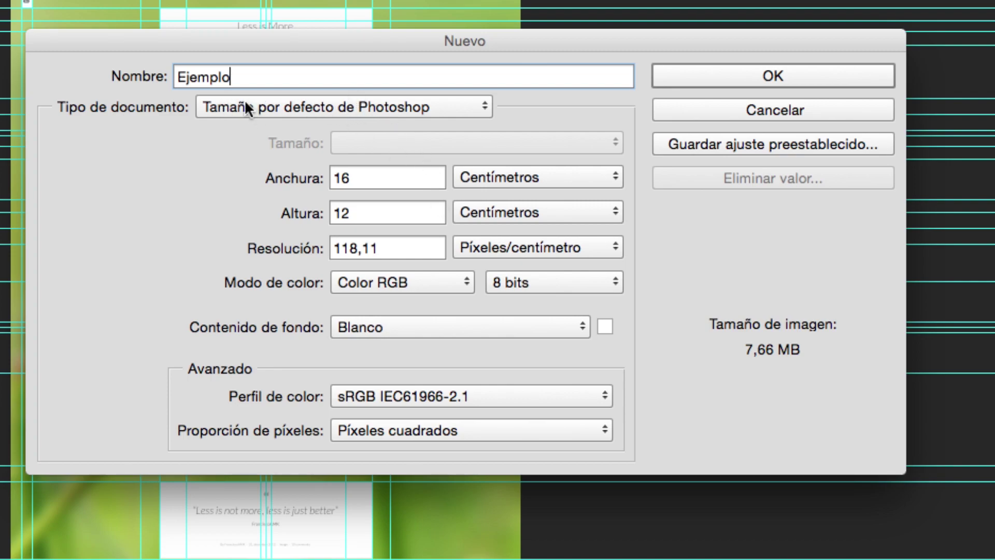
Step: Switch width units to Píxeles and set resolution to 72 Píxeles/pulgada
left_click(506, 173)
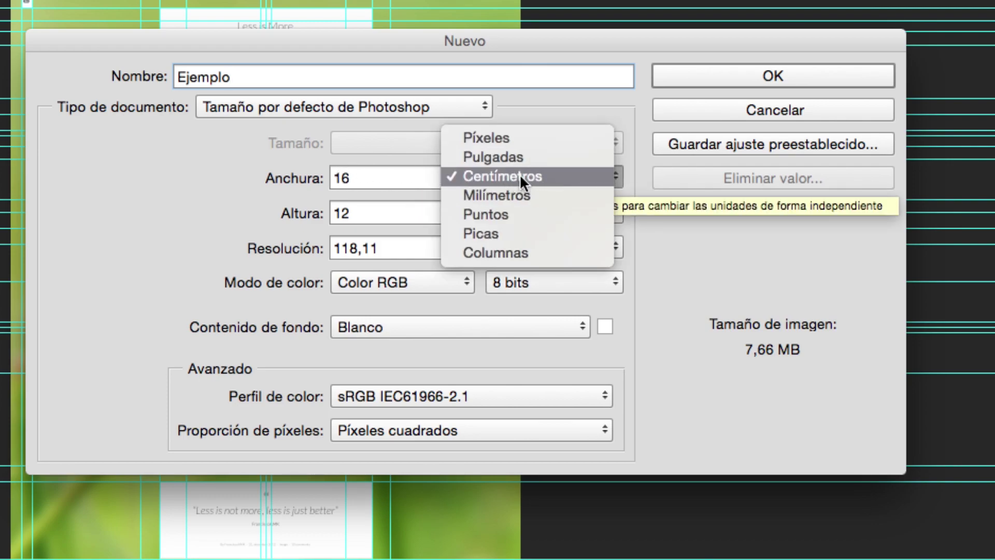
left_click(671, 260)
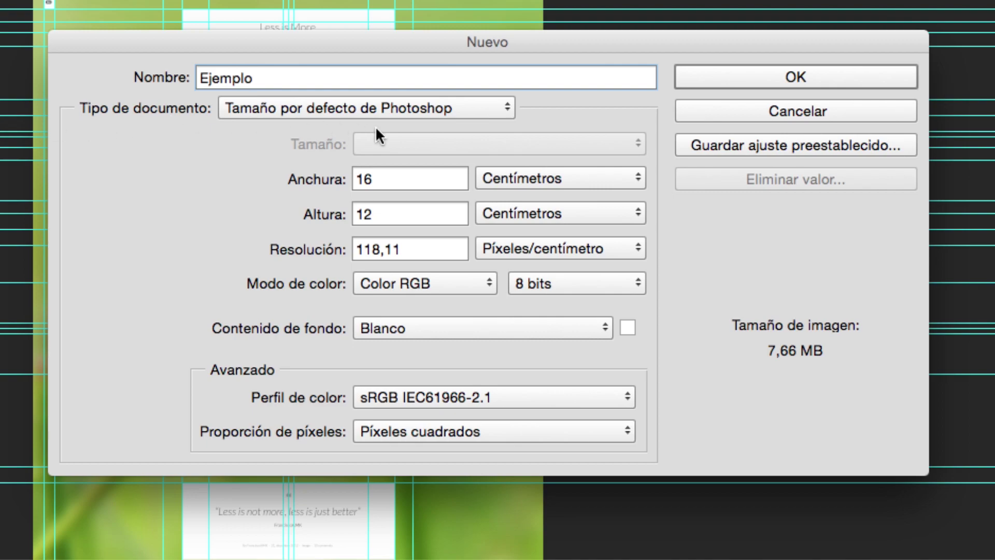
left_click(516, 176)
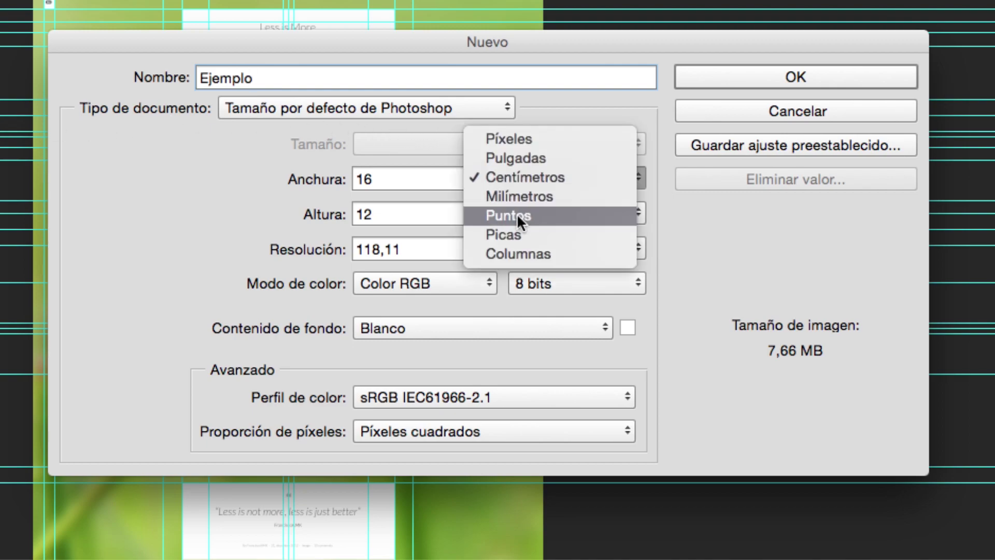
left_click(508, 139)
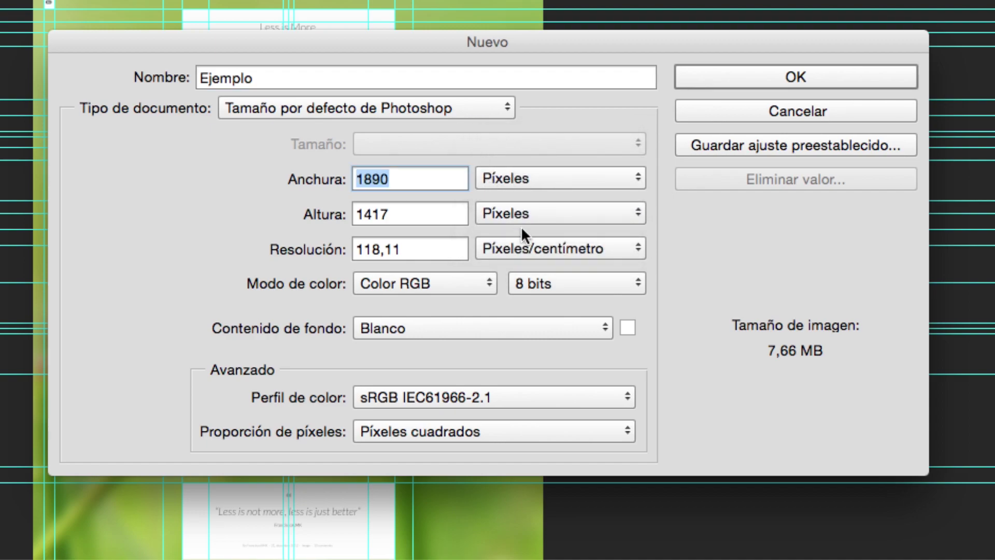
left_click(530, 244)
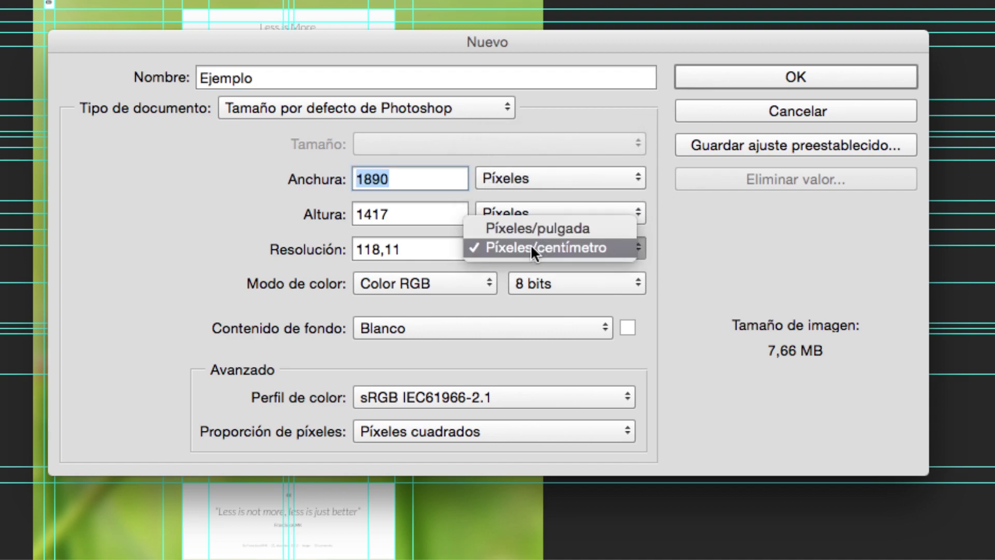
left_click(548, 230)
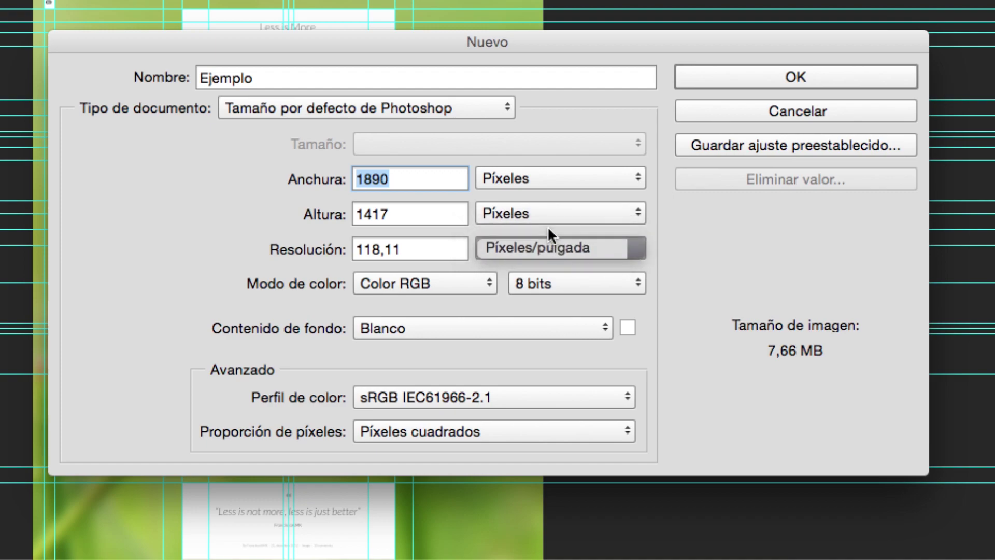
left_click(402, 249)
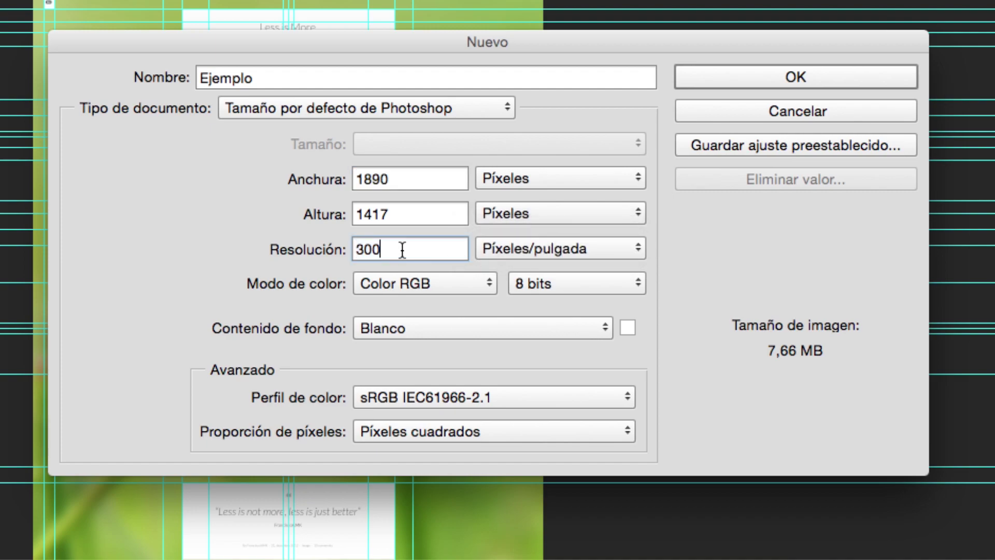
double_click(370, 249)
type("72")
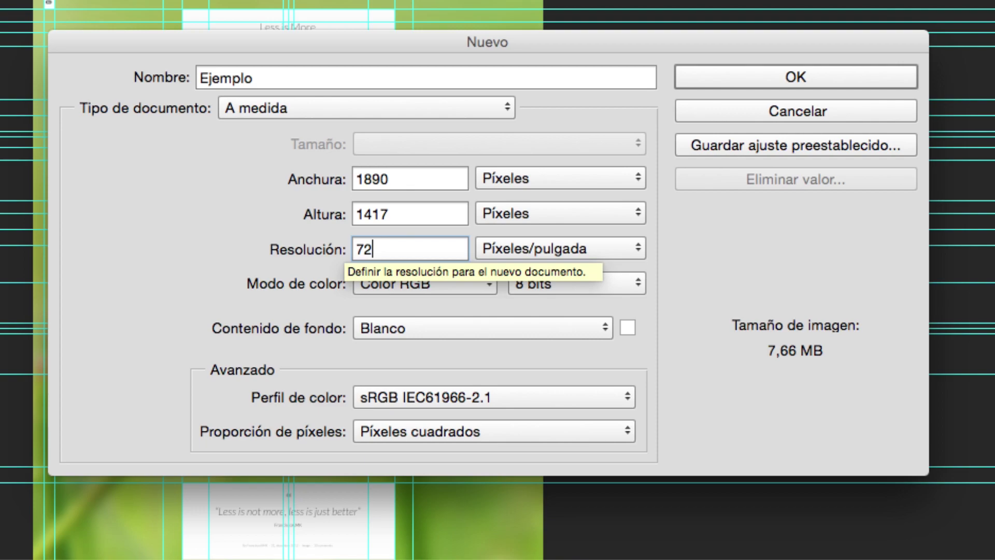
Step: Enter a width of 1440 and a height of 900 pixels for Ejemplo
left_click_drag(412, 179, 346, 177)
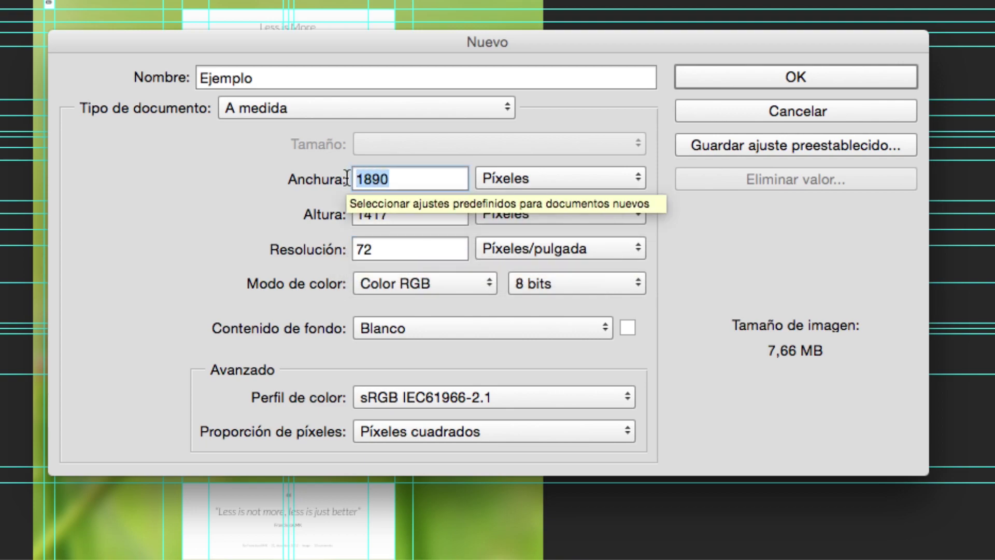
type("1440")
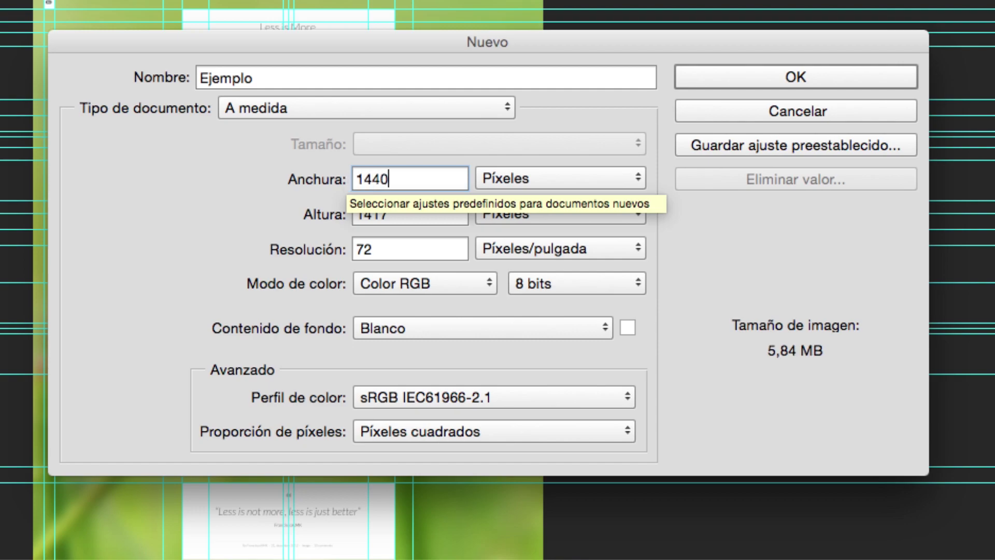
left_click_drag(398, 214, 339, 210)
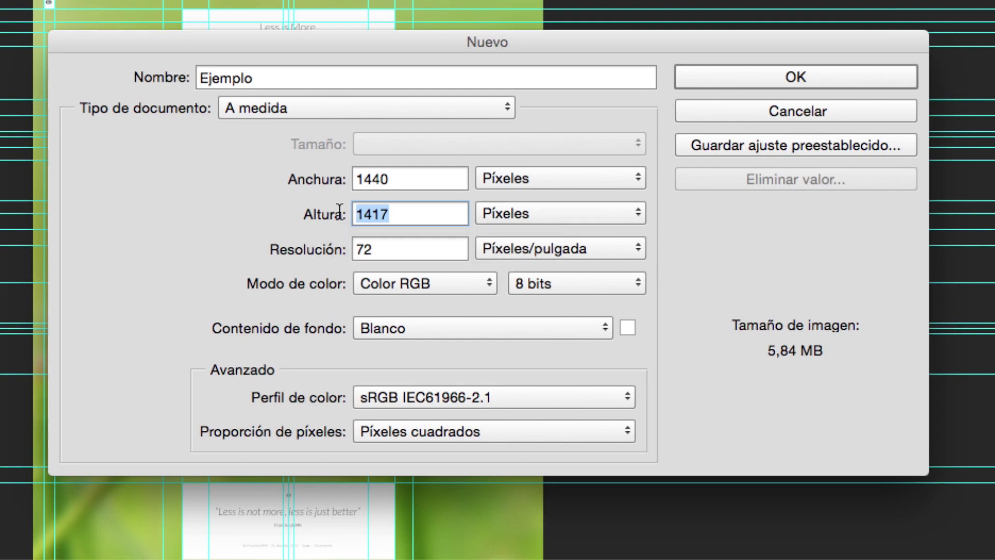
type("900")
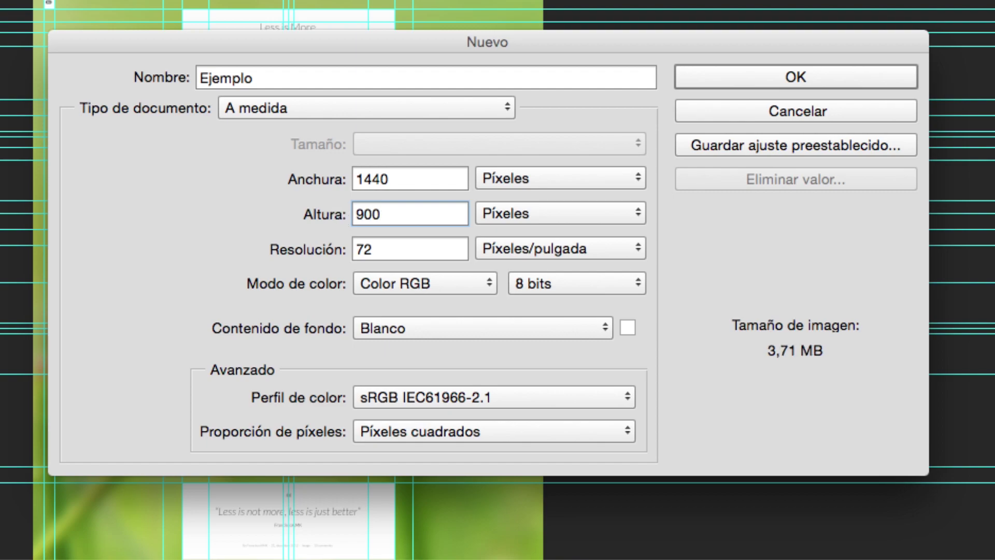
double_click(408, 218)
left_click(399, 283)
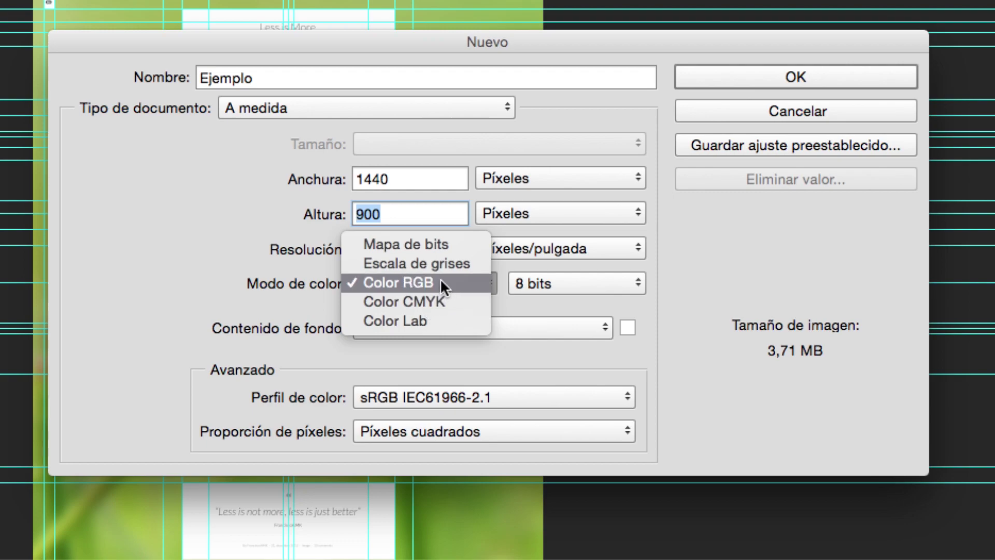
left_click(441, 285)
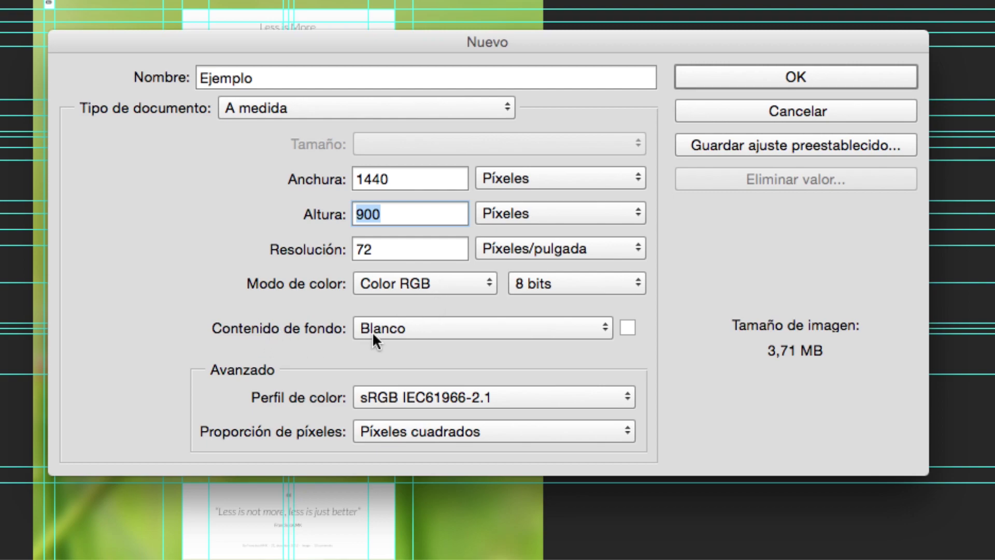
Step: Review the Contenido de fondo options and keep Blanco as the background
left_click(477, 328)
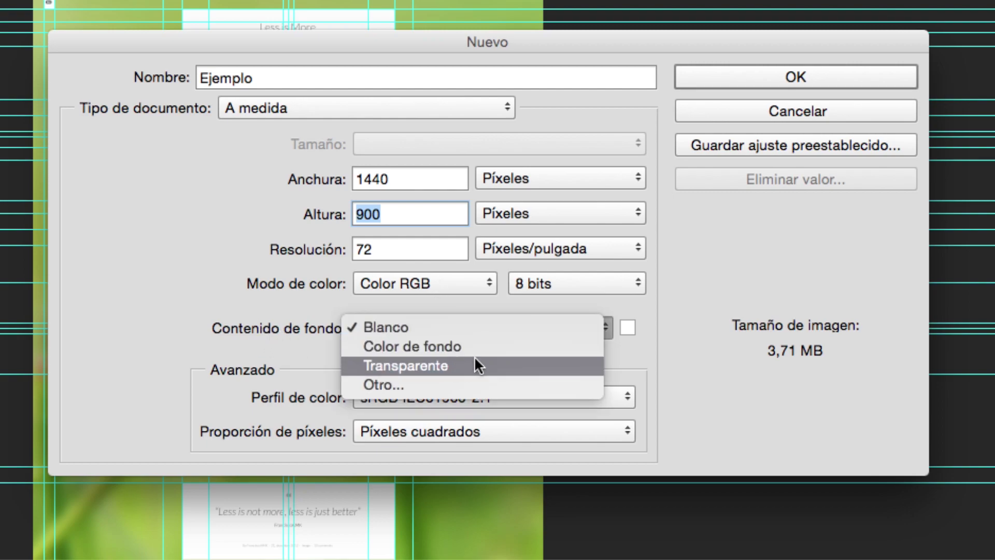
left_click(501, 328)
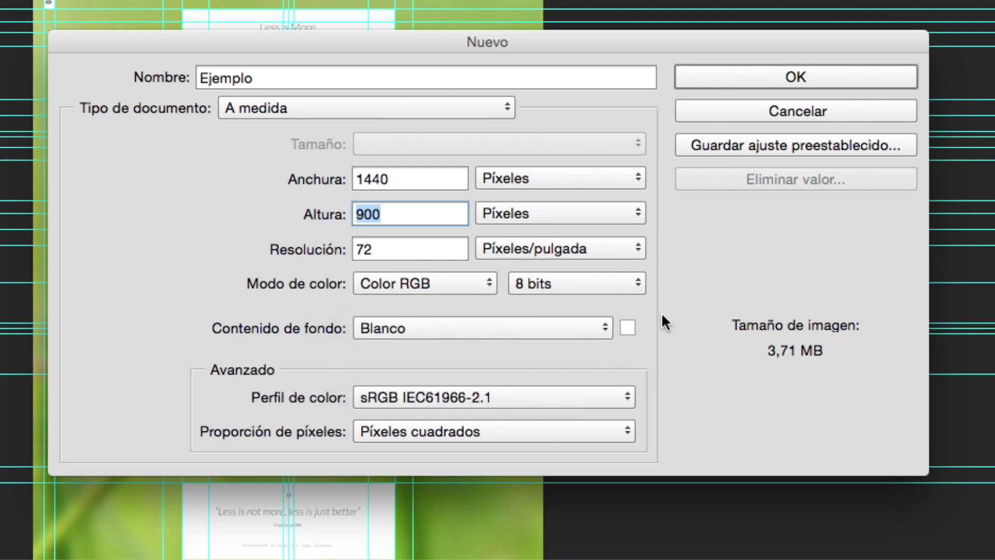
left_click(429, 397)
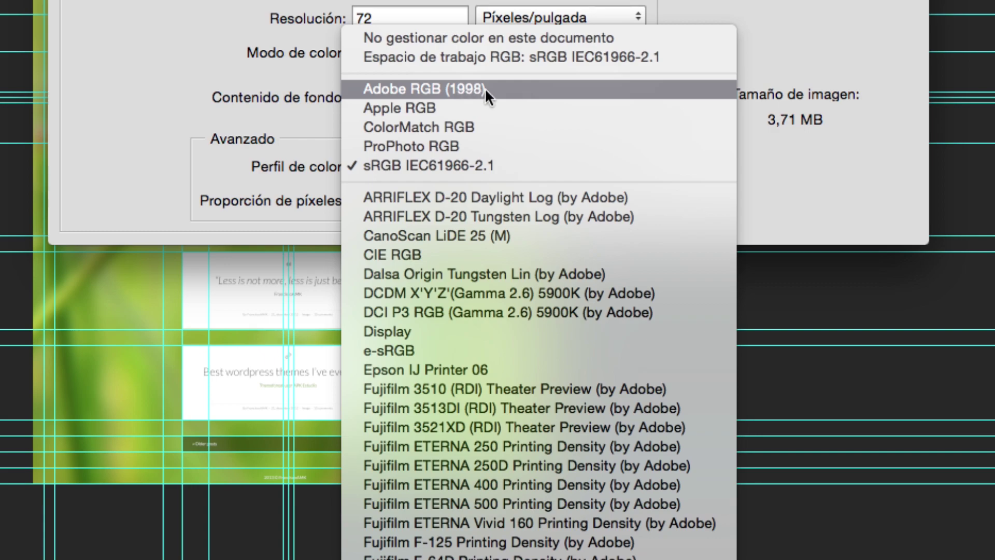
left_click(299, 120)
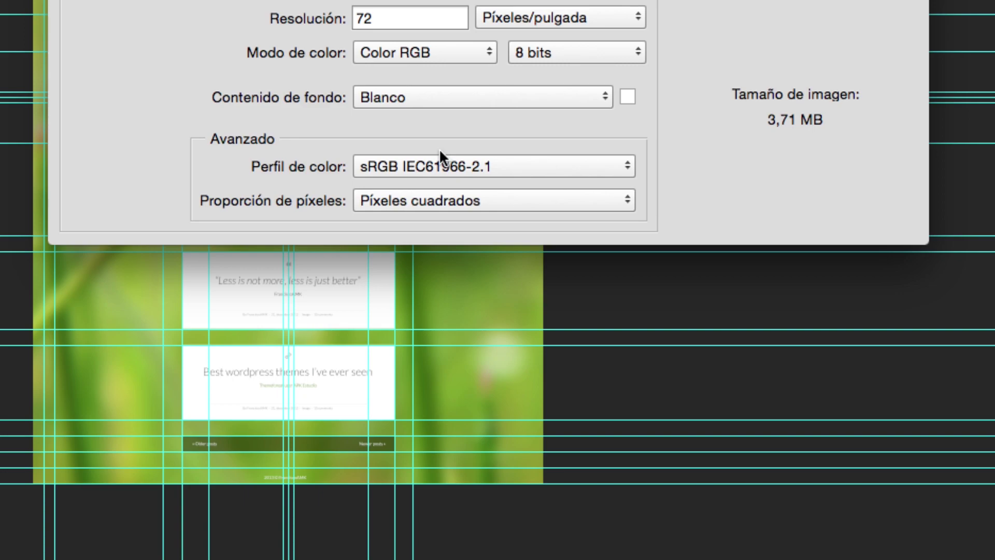
left_click(440, 155)
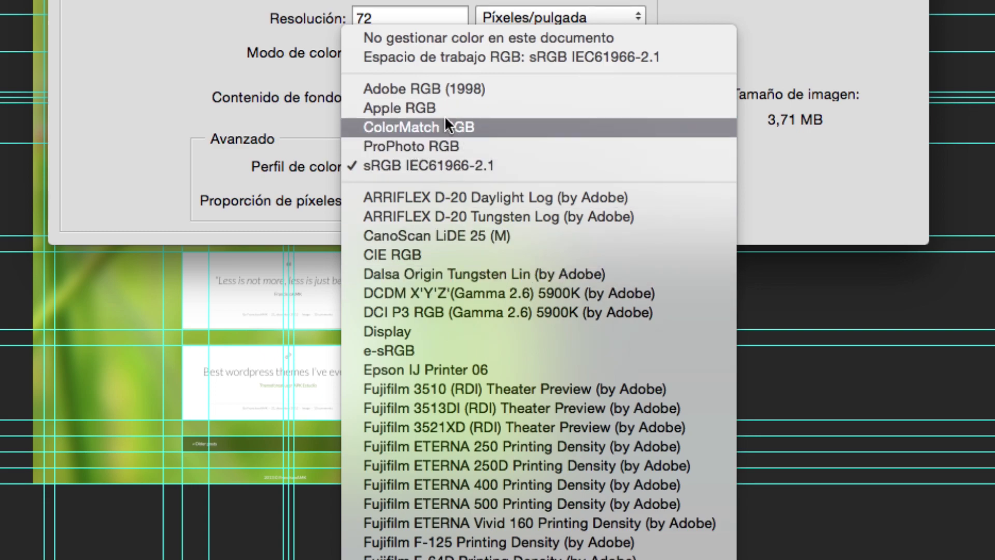
left_click(368, 165)
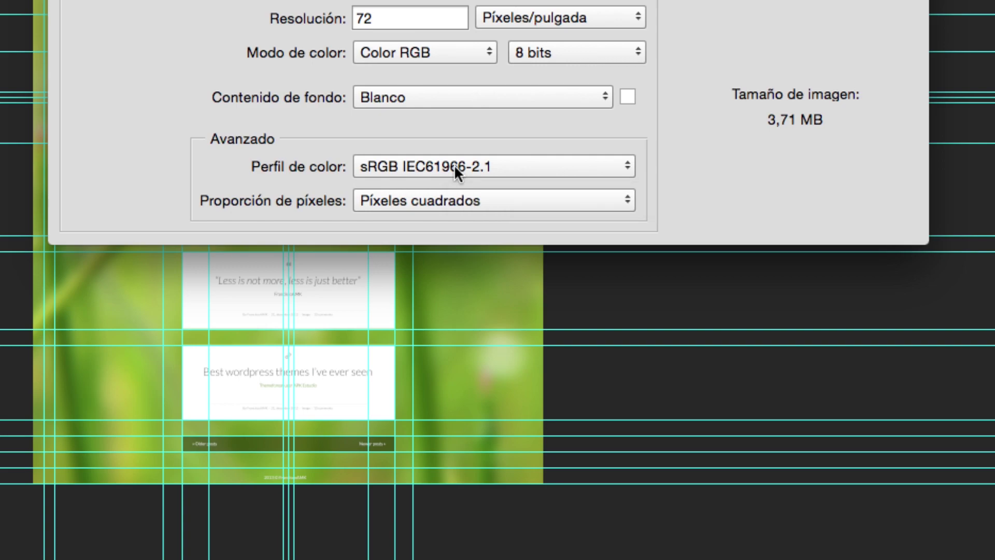
Step: Keep Píxeles cuadrados as the pixel aspect ratio and create the 1440×900 Ejemplo document
left_click(422, 200)
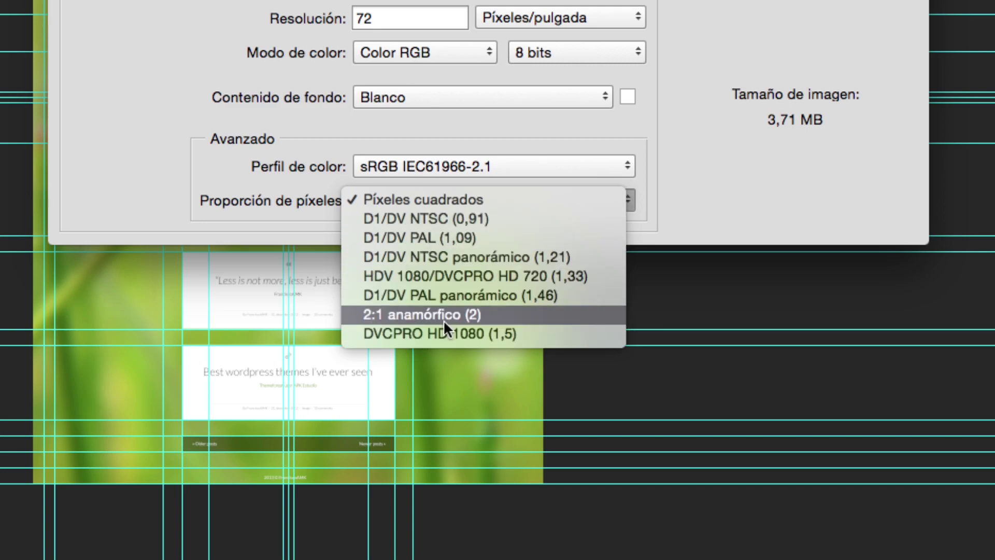
left_click(471, 197)
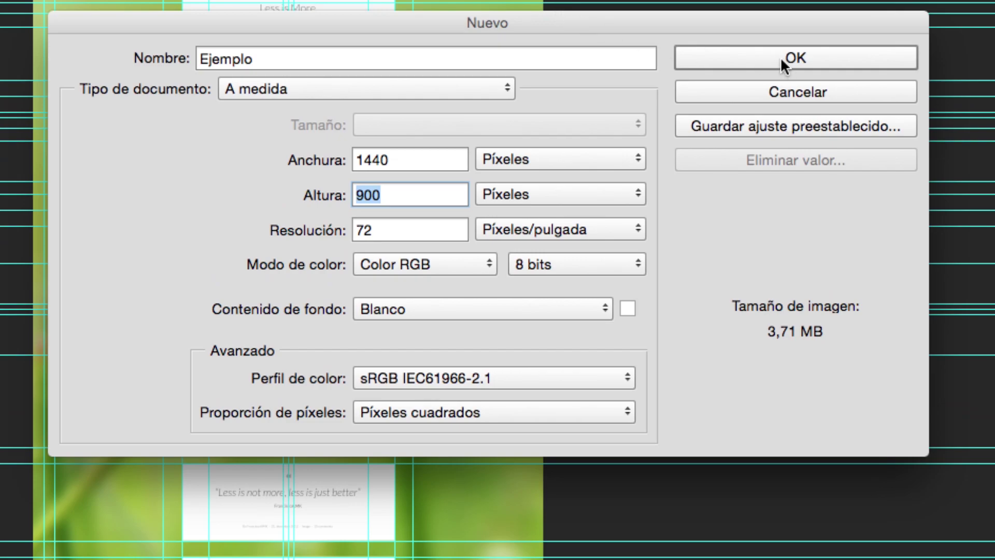
left_click(781, 60)
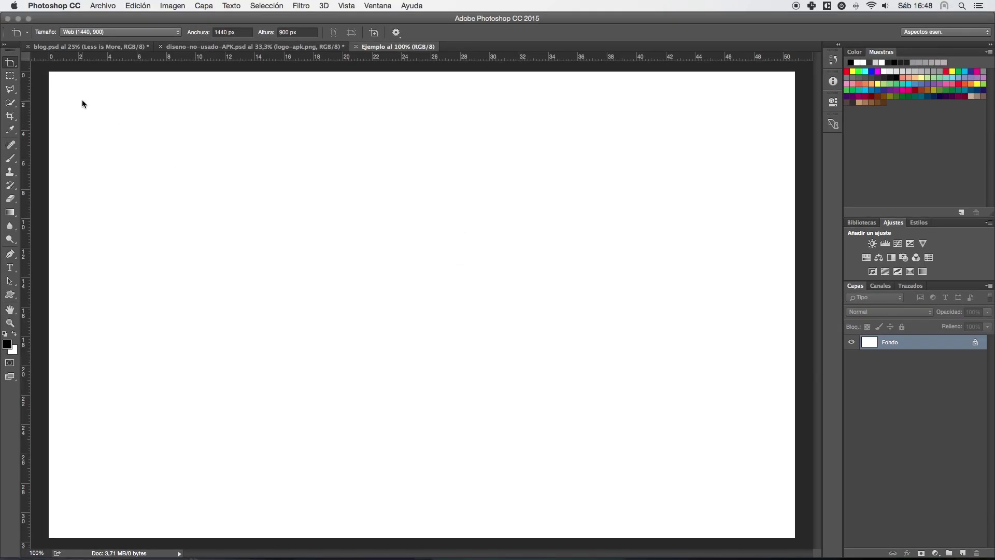
Step: Zoom the blank Ejemplo canvas out and back to 100%, then close the Ejemplo tab
key("ctrl+minus")
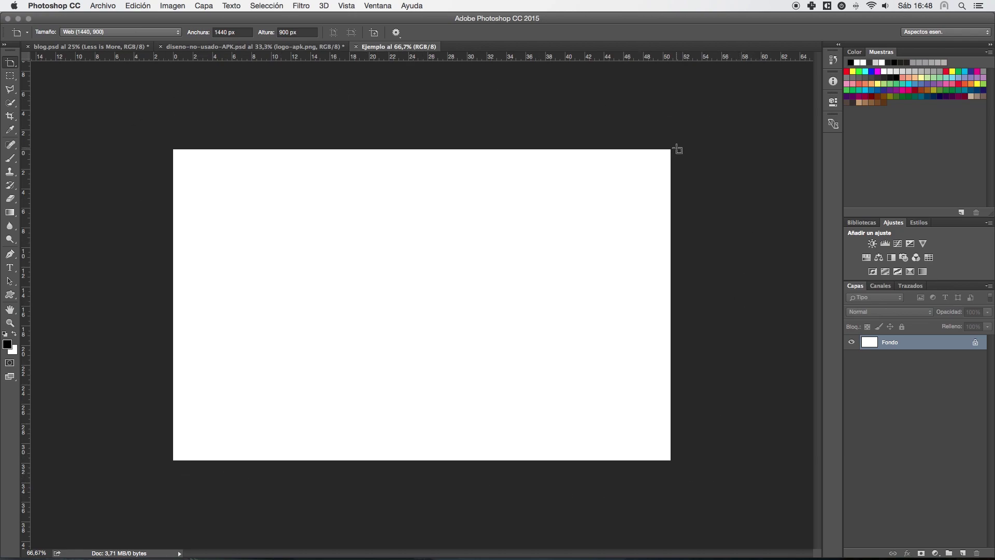
key("super+minus")
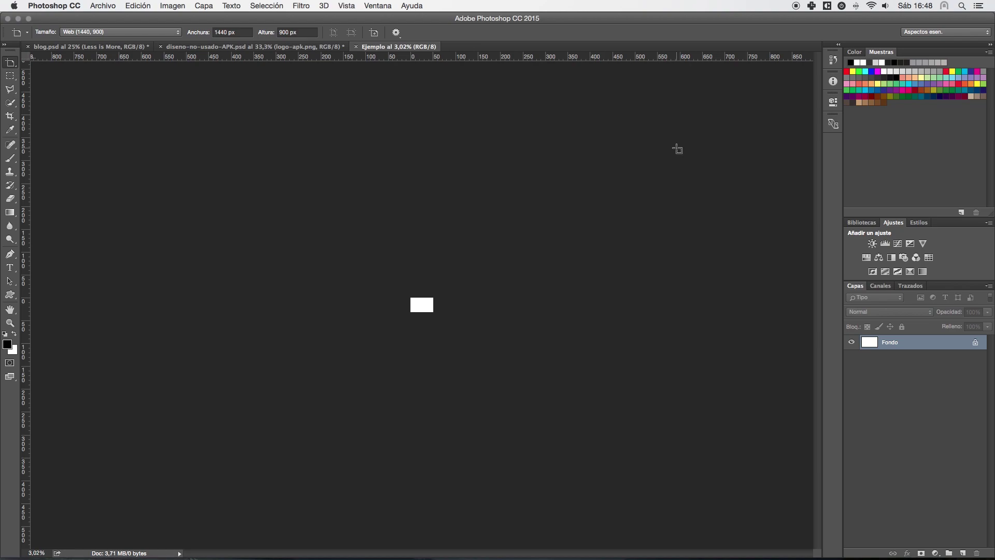
key("super+1")
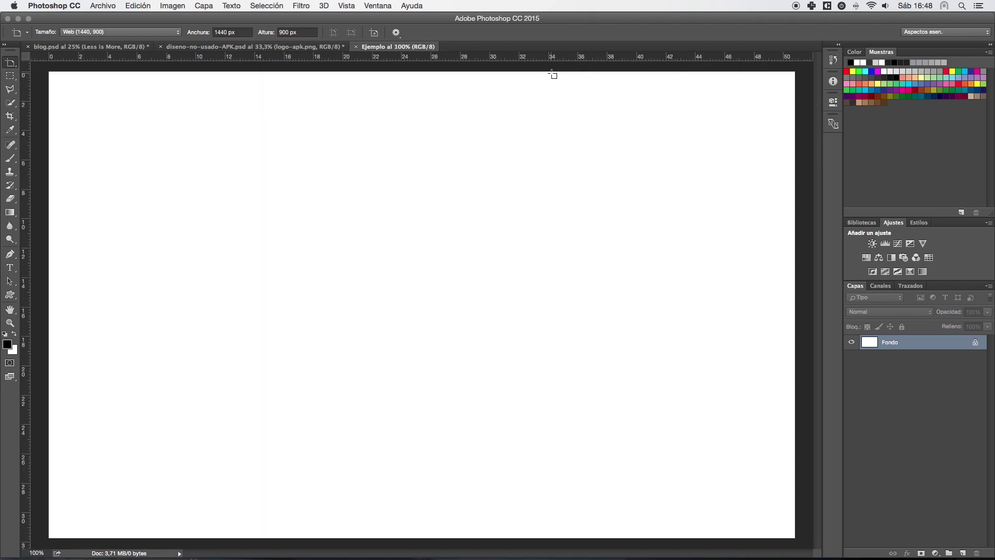
left_click(355, 48)
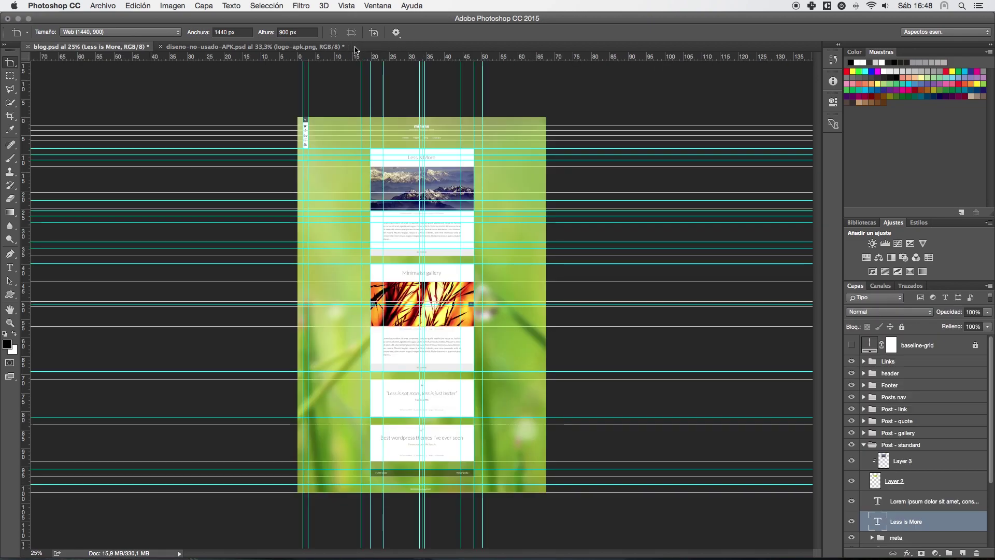
Step: Start a new 1440×900 document with Cmd+N and browse the Tipo de documento presets
key("super+n")
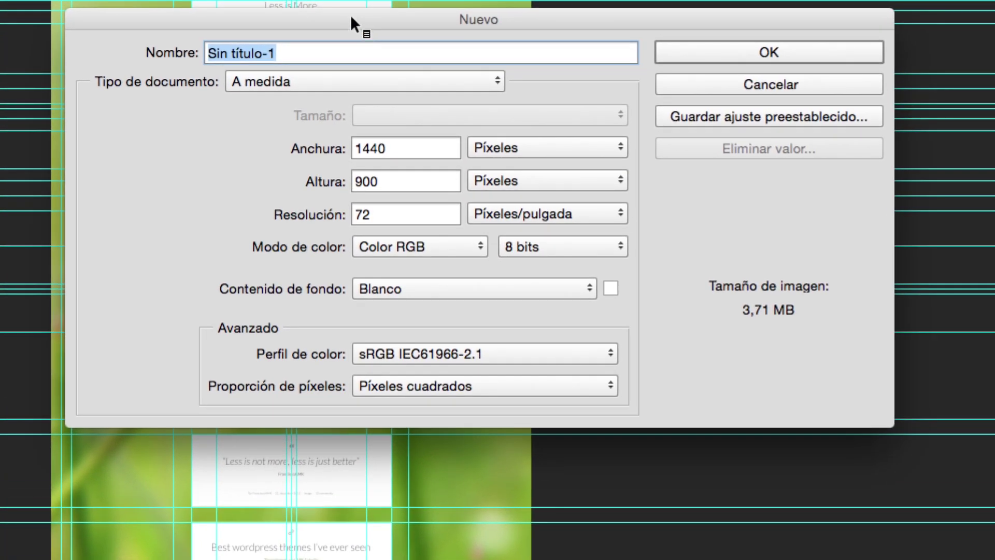
left_click(332, 84)
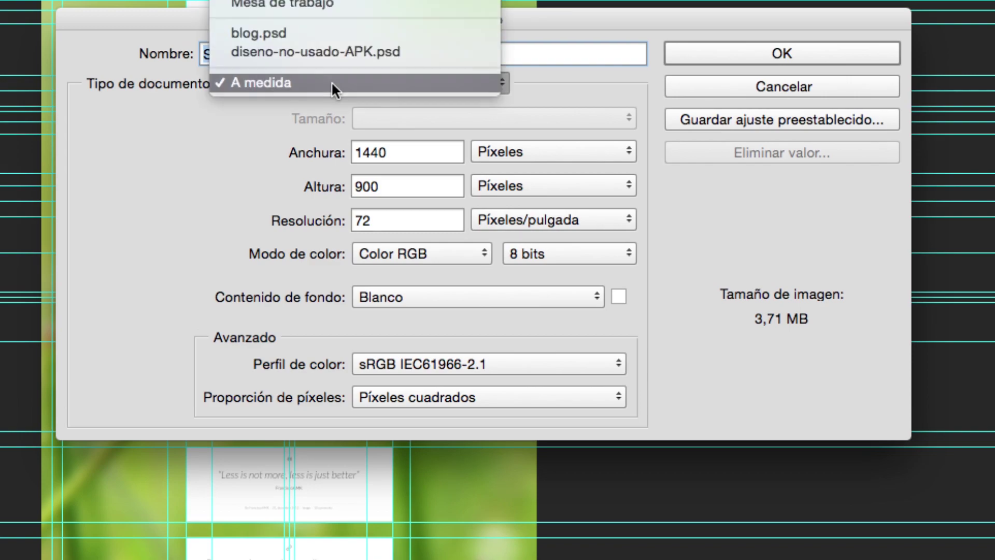
left_click(150, 133)
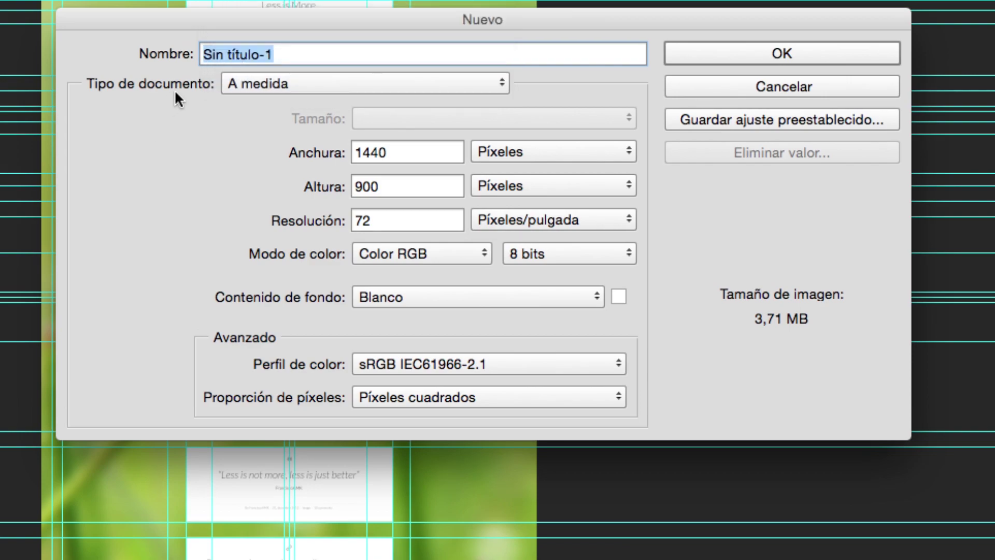
left_click(274, 83)
left_click(272, 87)
left_click(312, 78)
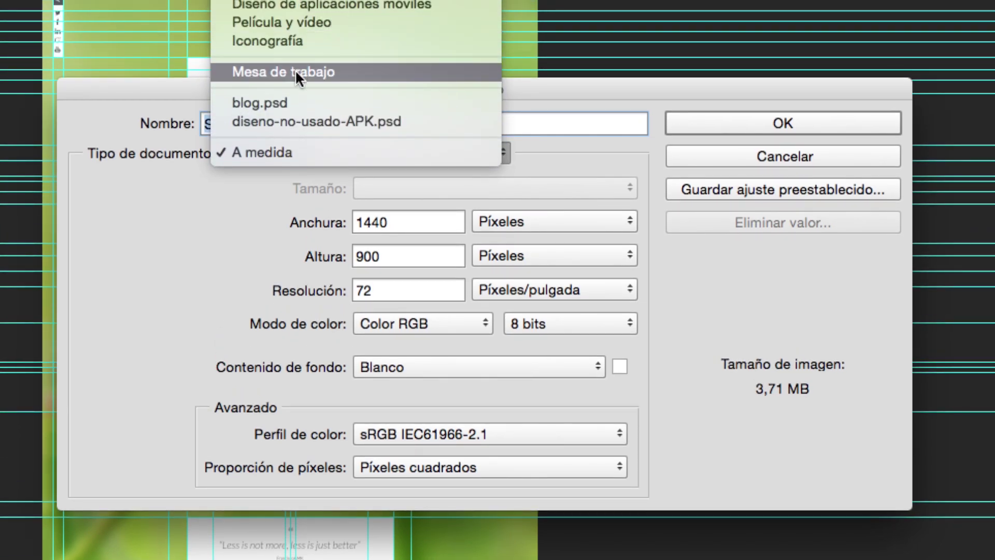
Step: Make the document type Mesa de trabajo with the sRGB working-space colour profile
left_click(296, 73)
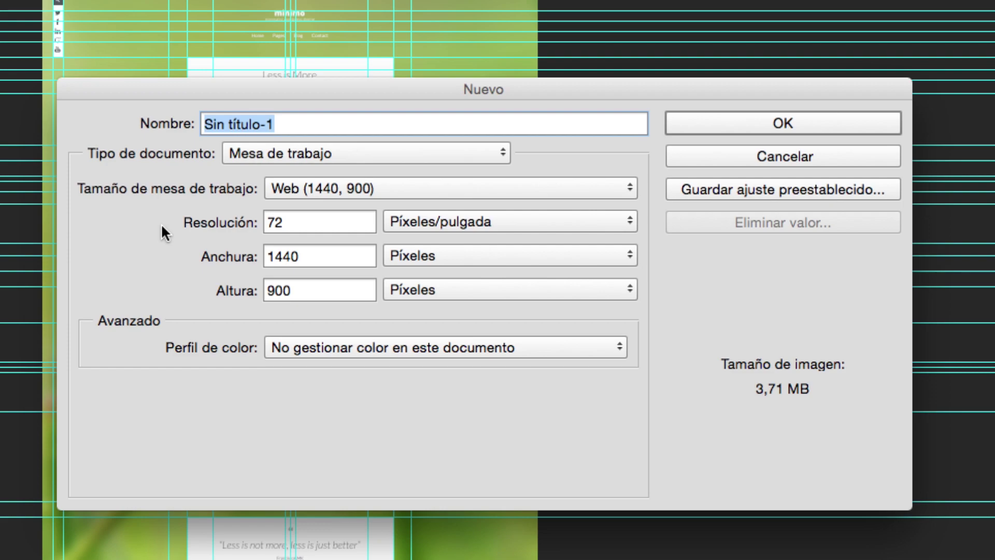
left_click(374, 348)
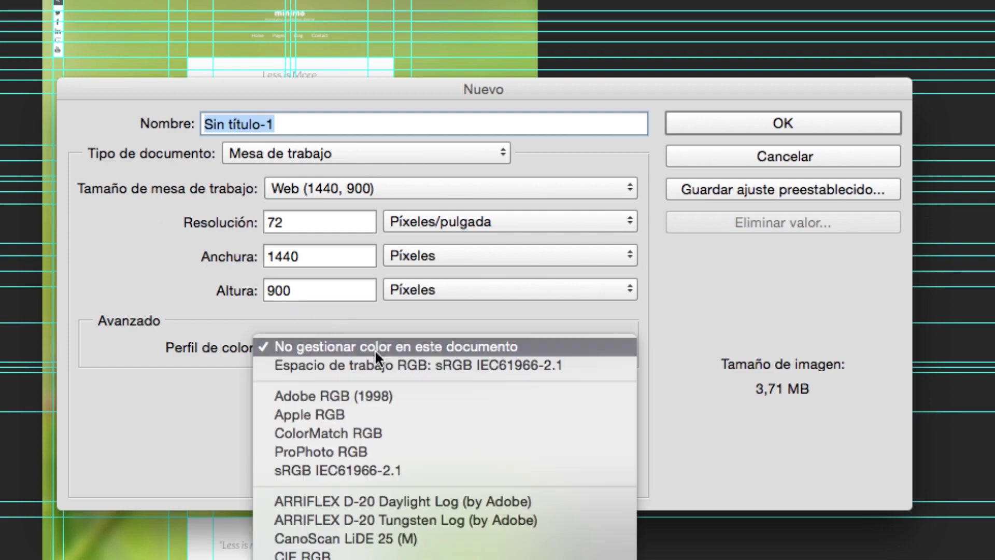
left_click(641, 306)
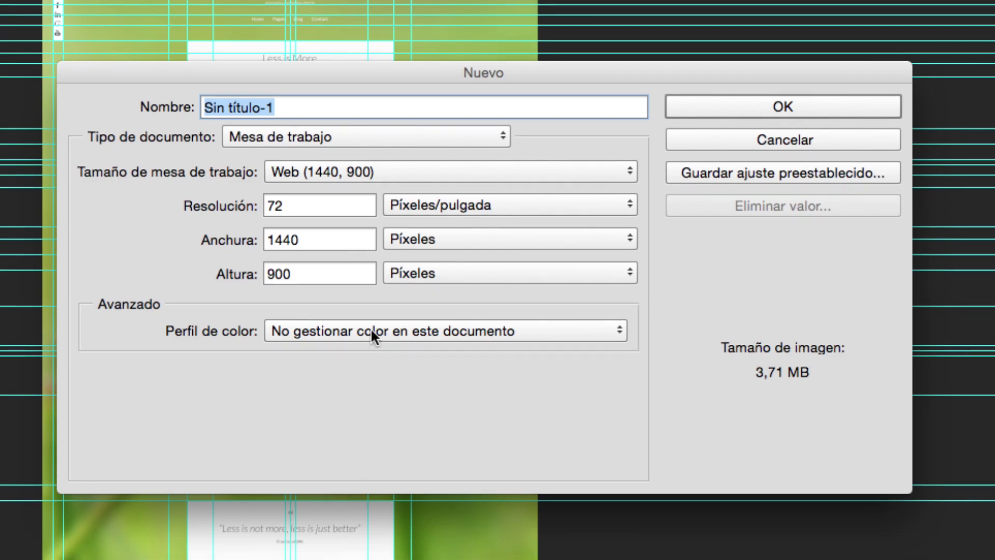
left_click(371, 330)
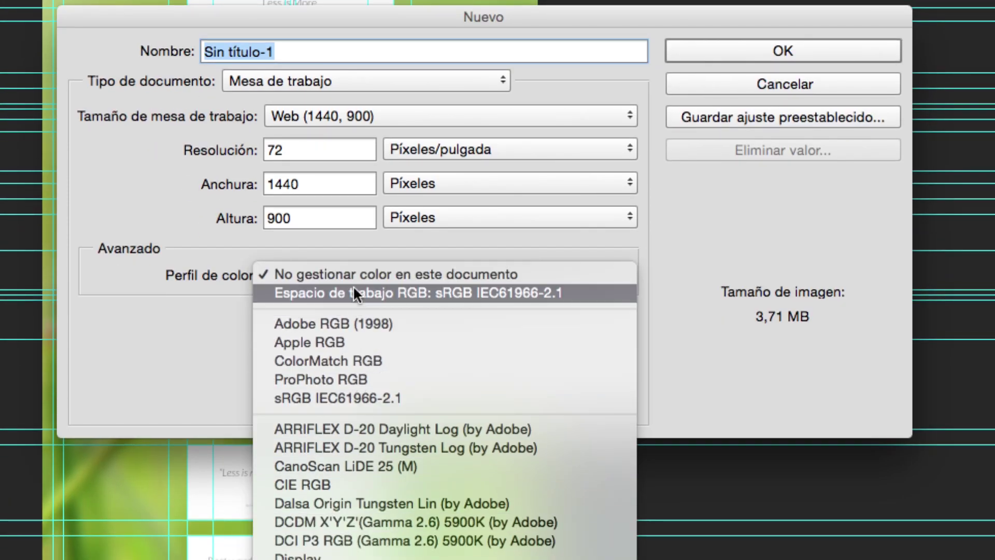
left_click(353, 292)
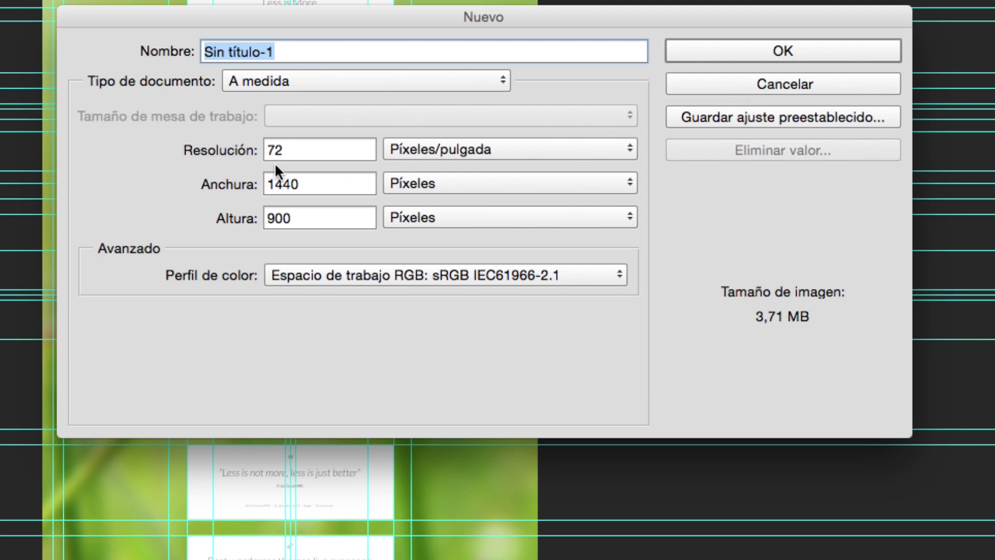
Step: Check the 72 resolution, 1440 width and 900 height values, then create the artboard document
left_click_drag(287, 149, 267, 149)
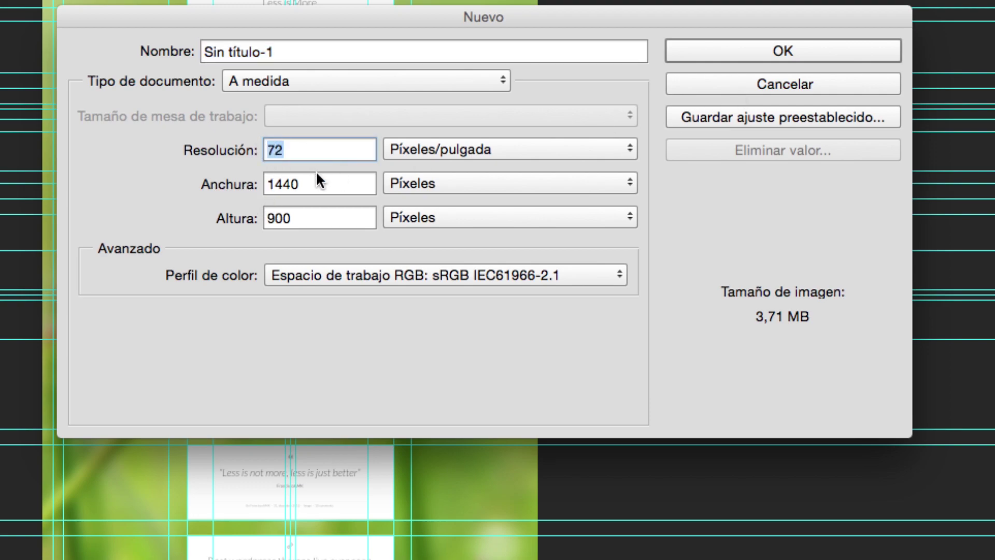
left_click_drag(316, 182, 264, 178)
left_click_drag(309, 218, 250, 216)
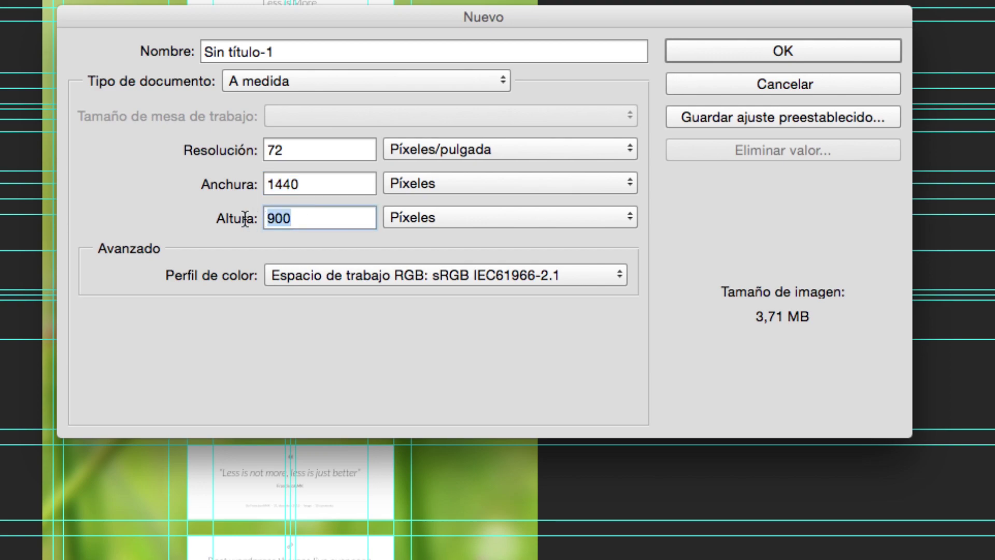
left_click(742, 54)
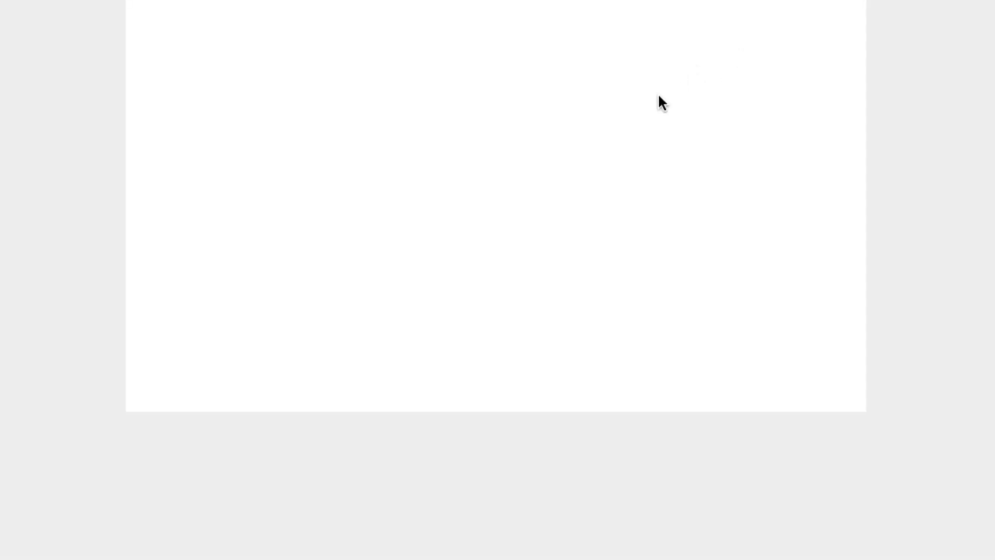
Step: Zoom out to 66.67% and pan so the whole 1440×900 Mesa de trabajo 1 fits with margin
key("shift+o")
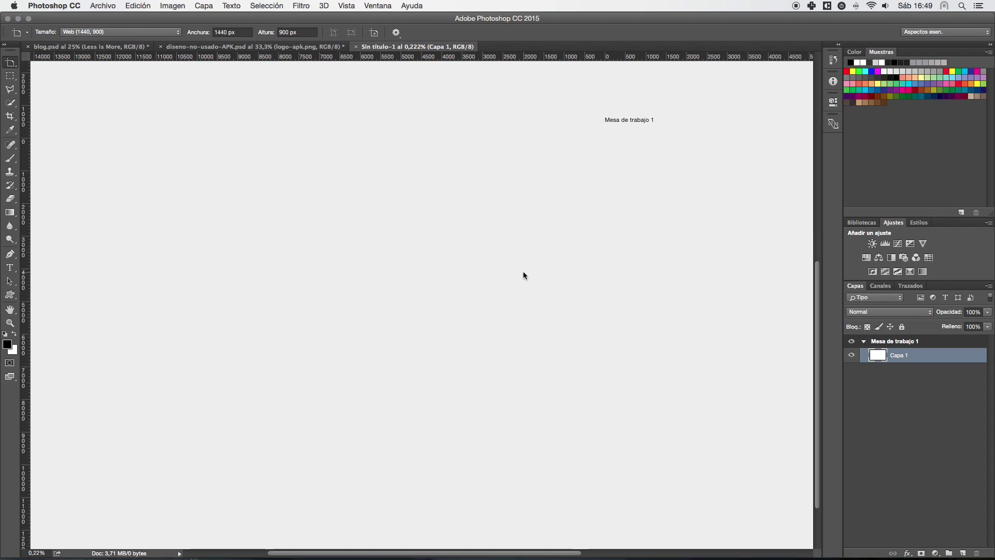
scroll(524, 271, "down", 3)
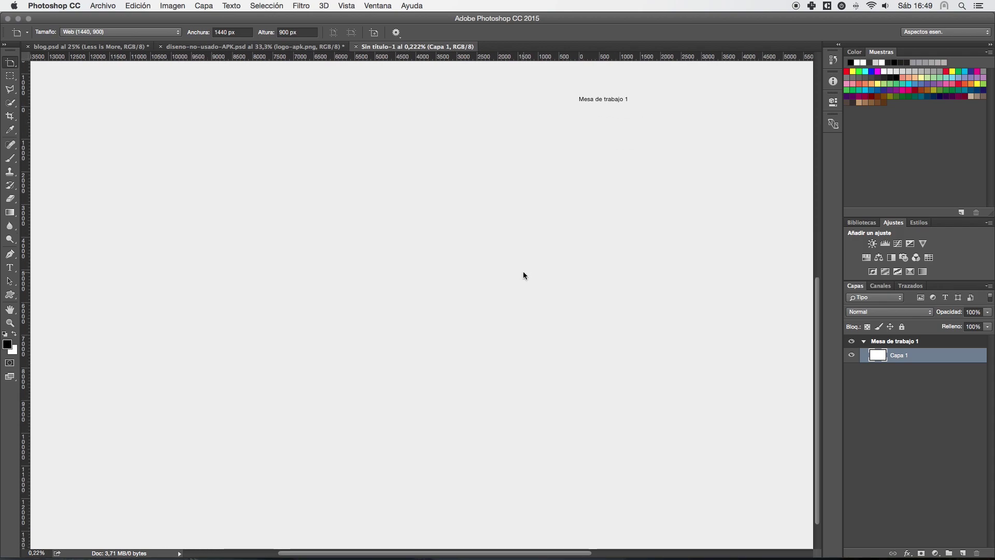
scroll(523, 271, "right", 3)
mouse_move(391, 212)
left_mouse_down()
mouse_move(400, 245)
mouse_move(487, 303)
left_mouse_up()
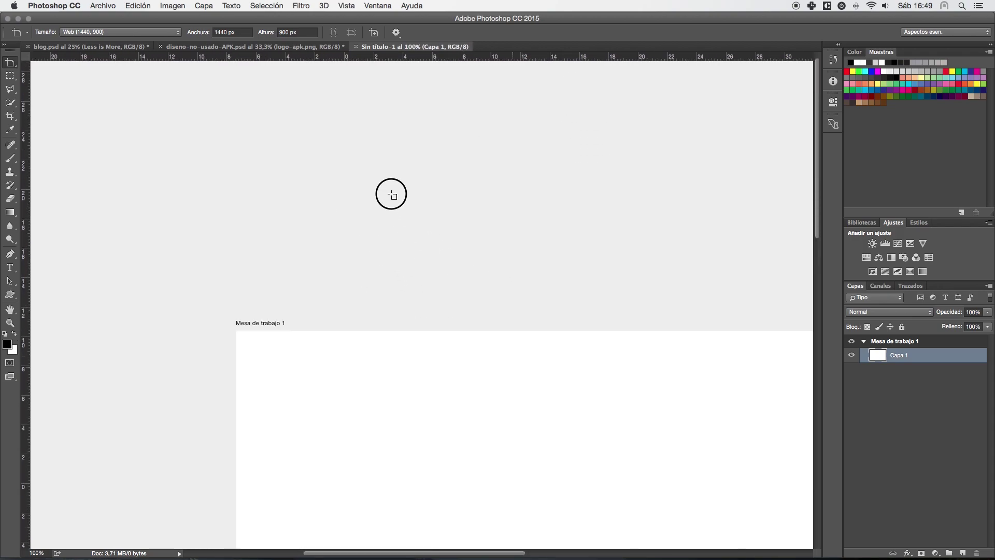
scroll(487, 303, "down", 5)
scroll(487, 303, "right", 4)
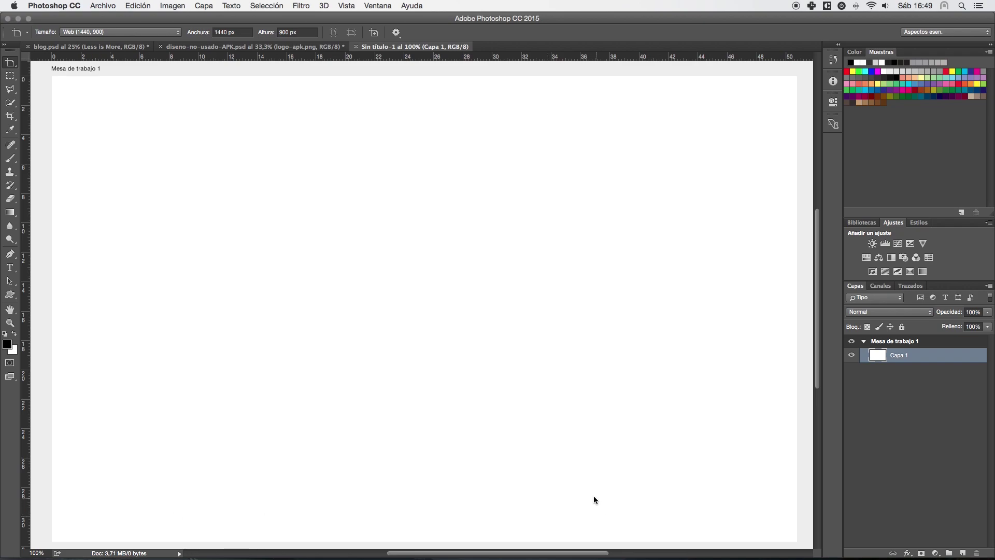
key("super+minus")
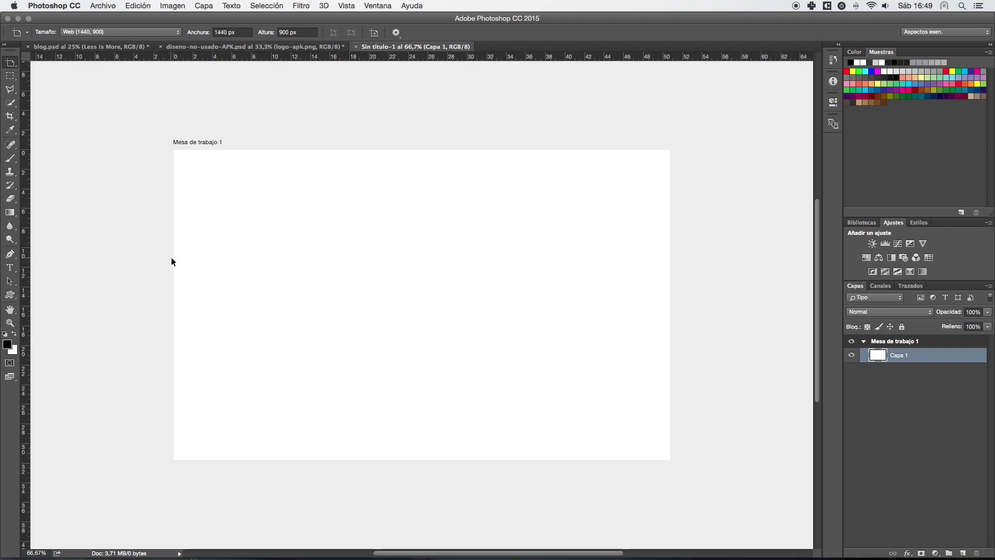
left_click_drag(333, 244, 276, 231)
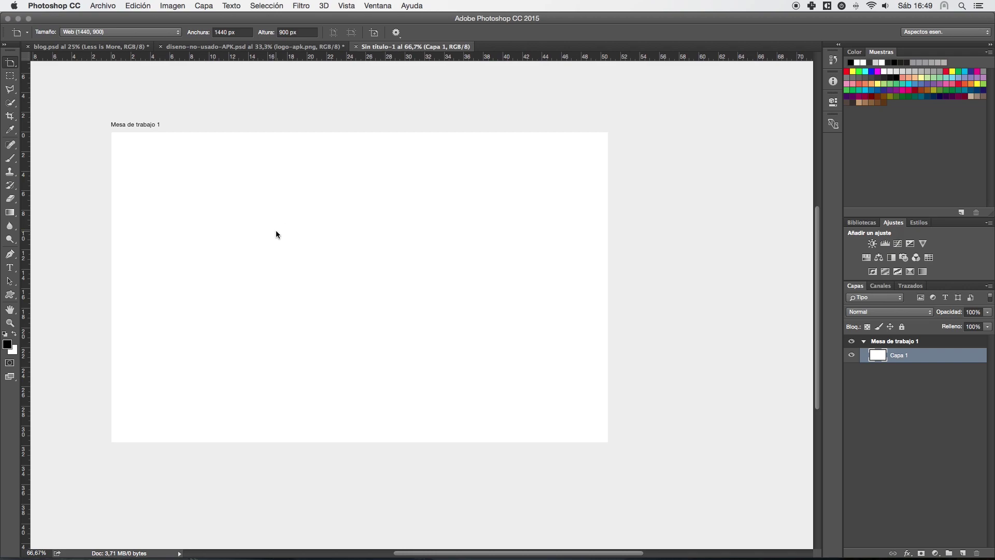
left_click_drag(275, 231, 174, 193)
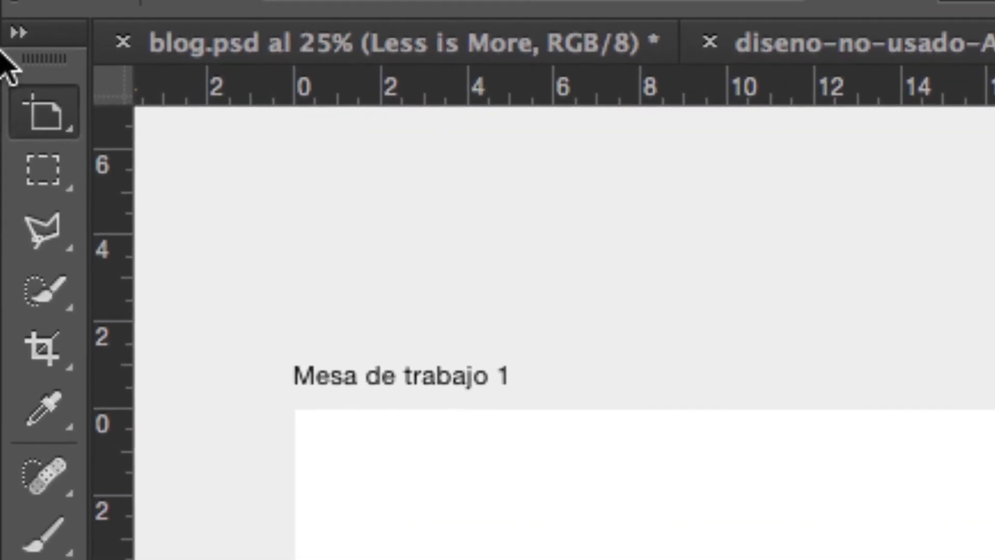
Step: Switch from the Move tool to the Artboard tool and select Mesa de trabajo 1
left_click(22, 82)
left_click(144, 104)
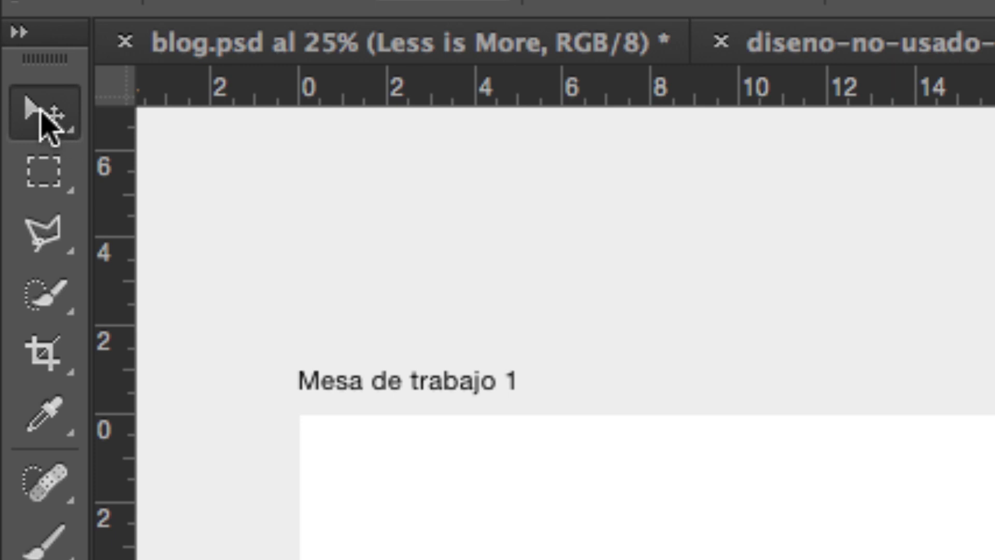
left_click(41, 112)
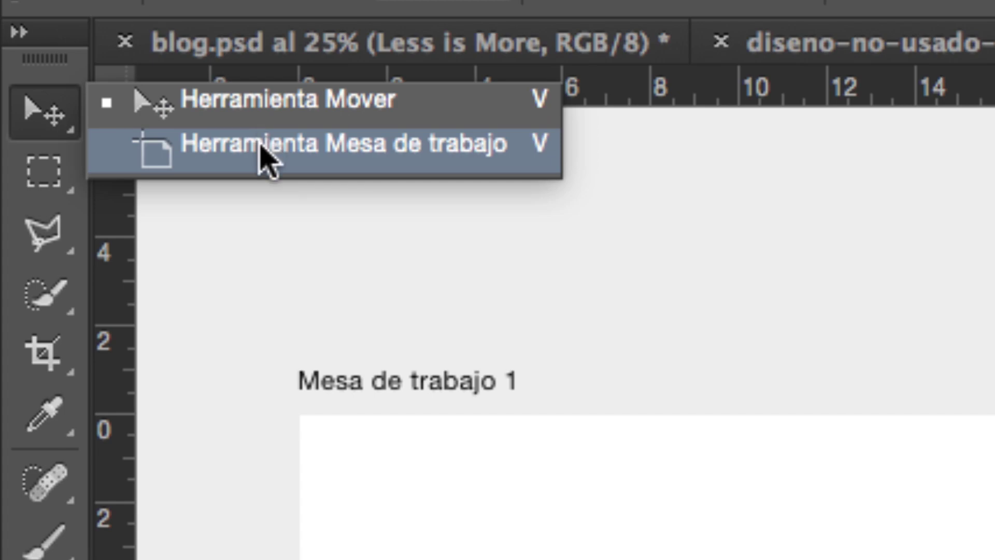
left_click(264, 150)
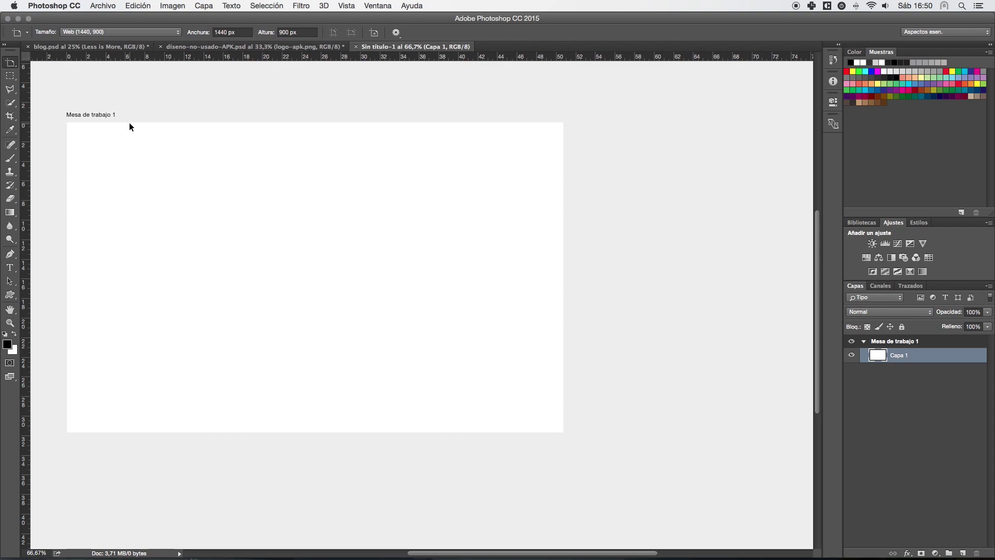
left_click(129, 122)
scroll(153, 132, "down", 2)
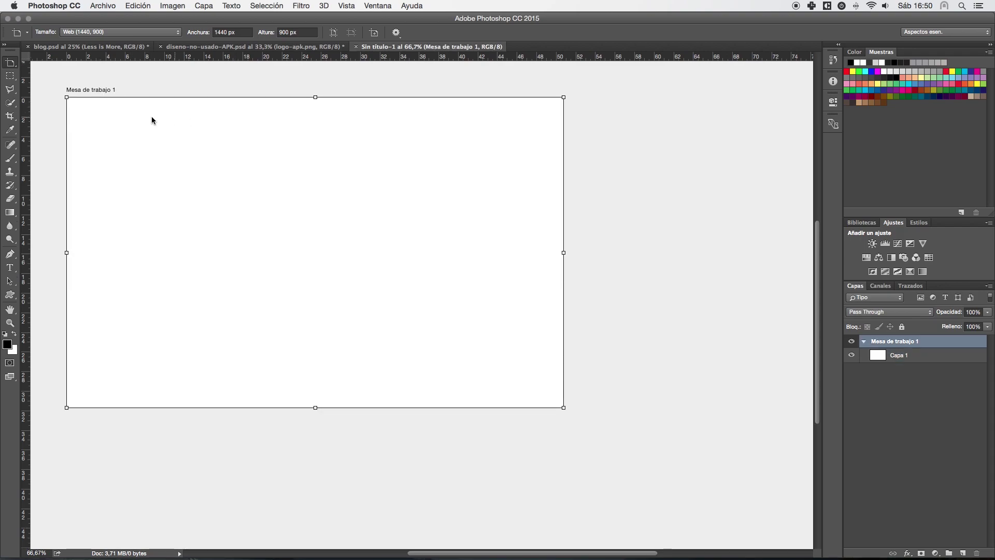
scroll(139, 117, "up", 1)
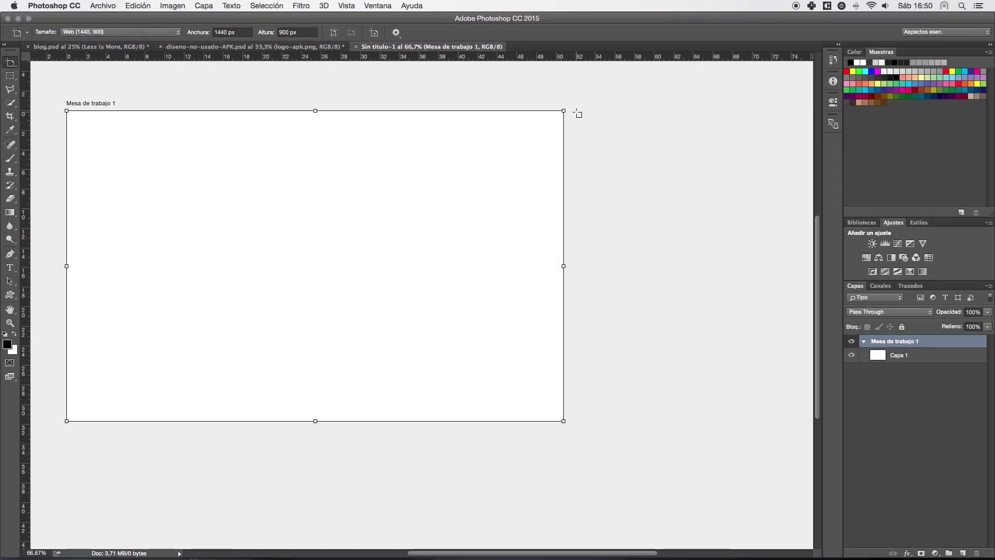
Step: Draw Mesa de trabajo 2 right of the web board and size it iPad Mini (768×1024)
left_click_drag(577, 113, 685, 300)
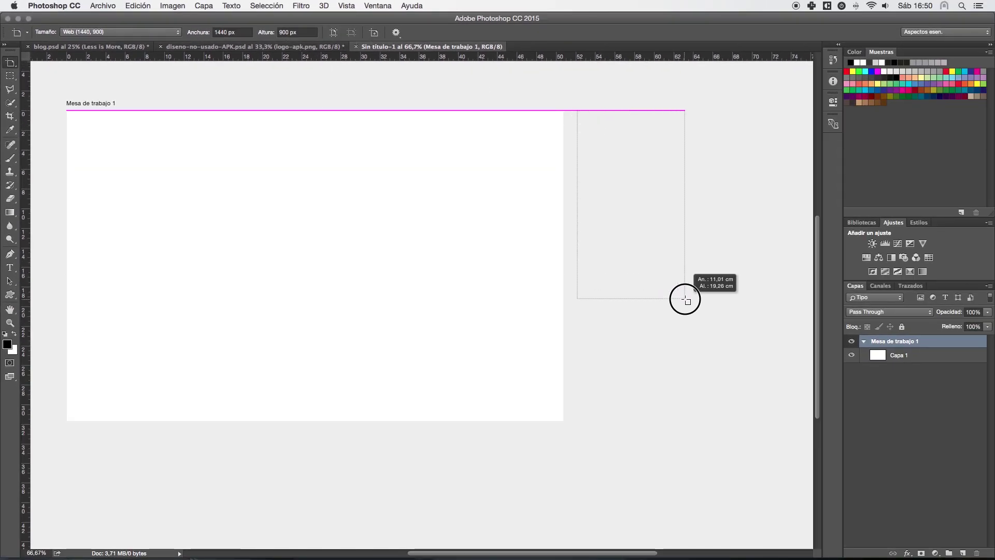
left_click_drag(685, 300, 772, 368)
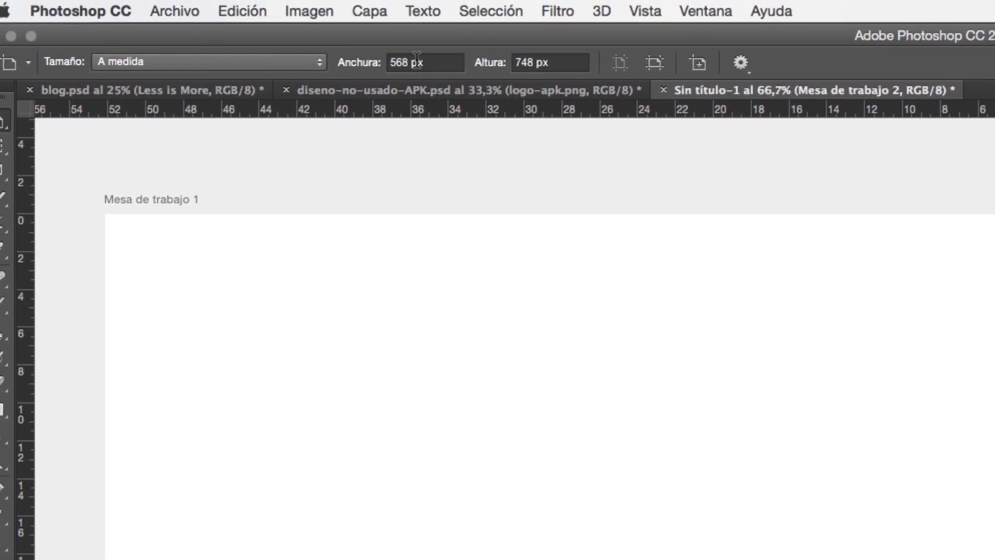
left_click(288, 60)
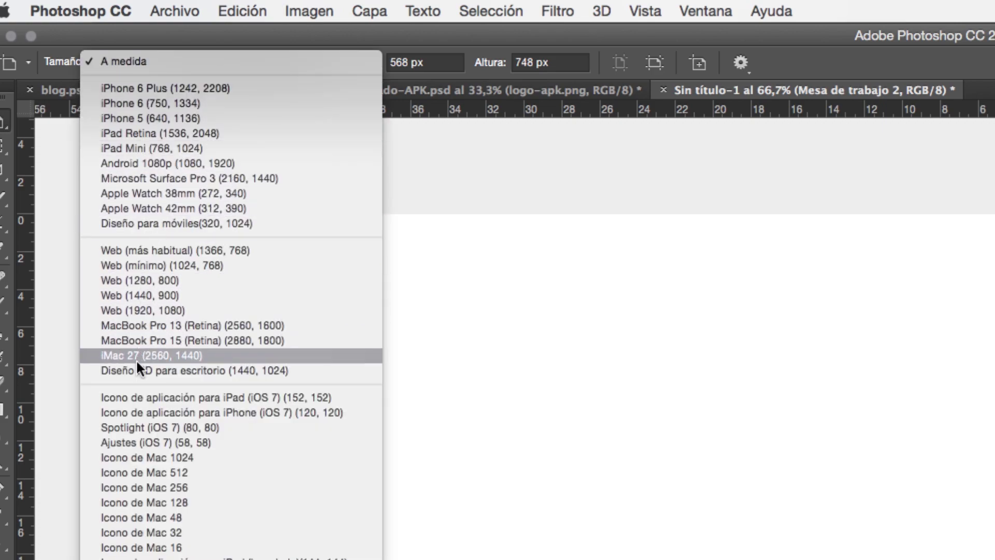
left_click(466, 313)
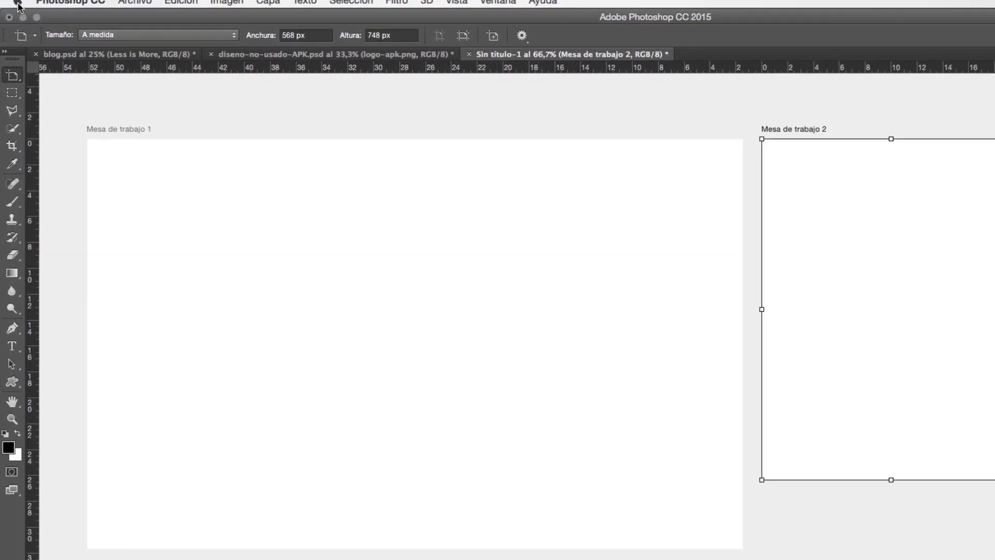
left_click(165, 49)
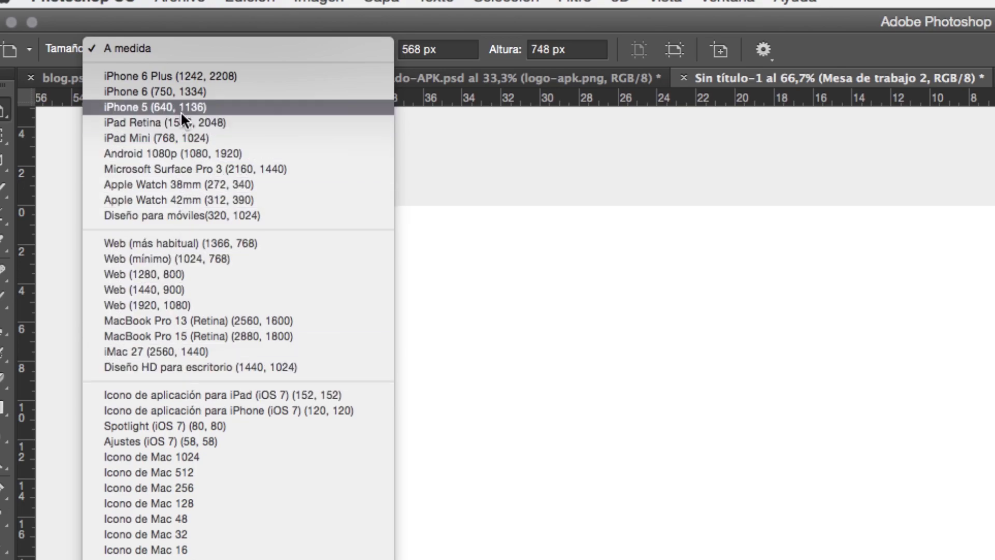
left_click(167, 139)
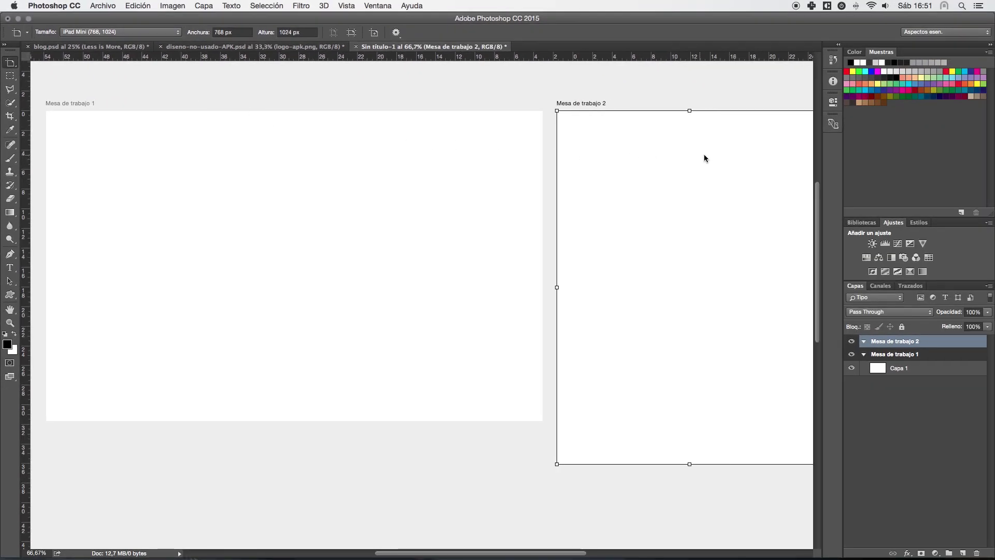
scroll(703, 154, "right", 10)
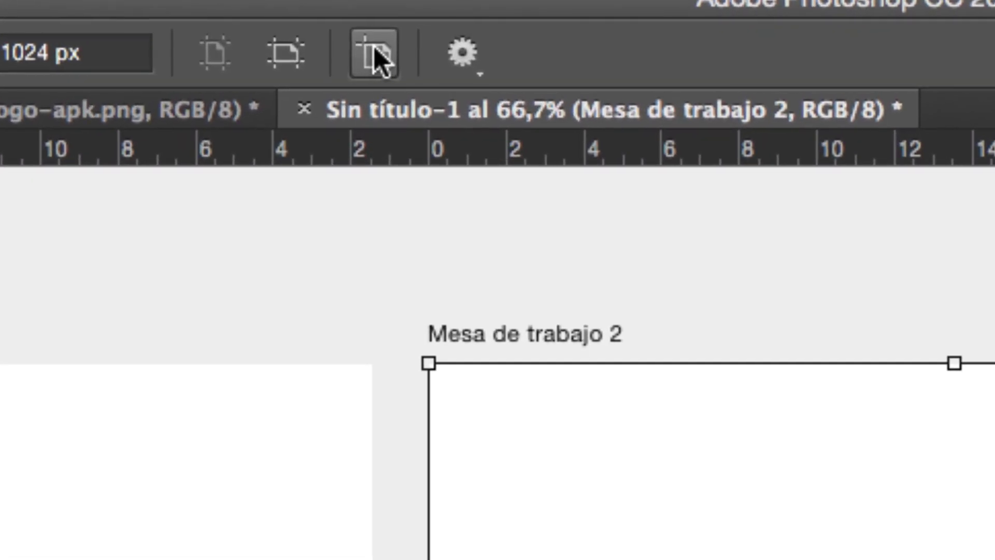
Step: Add Mesa de trabajo 3 right of Mesa de trabajo 2 and size it iPhone 6 Plus (1242×2208)
left_click(374, 49)
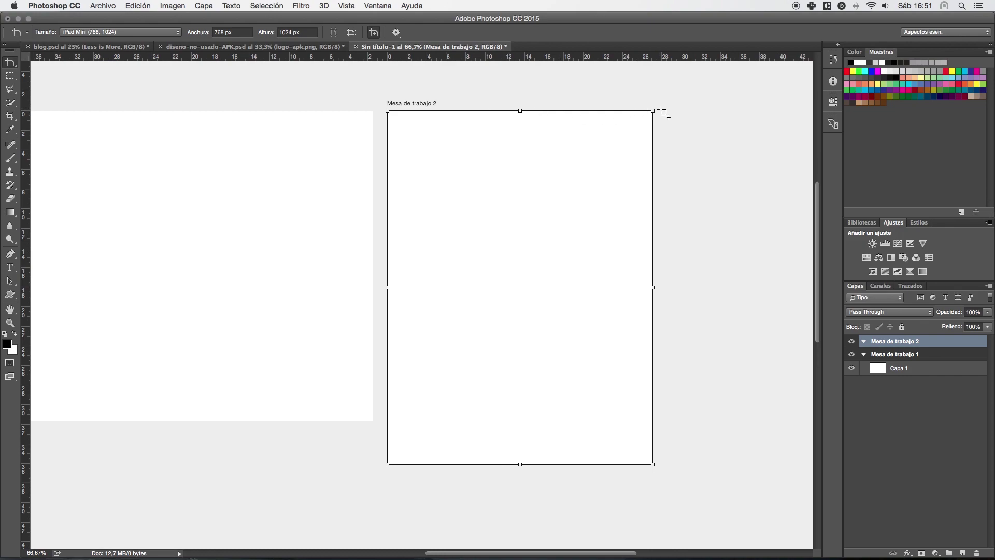
left_click(674, 133)
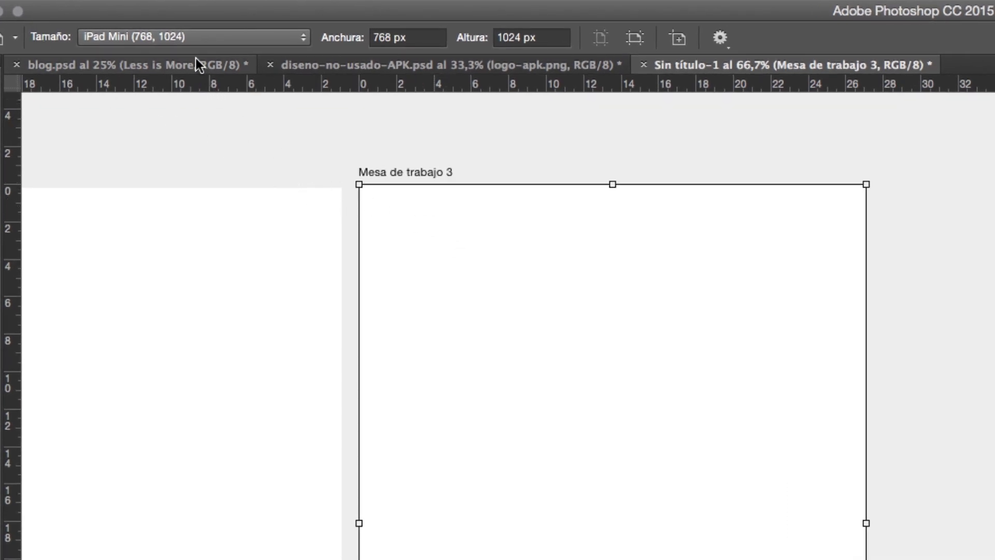
left_click(188, 35)
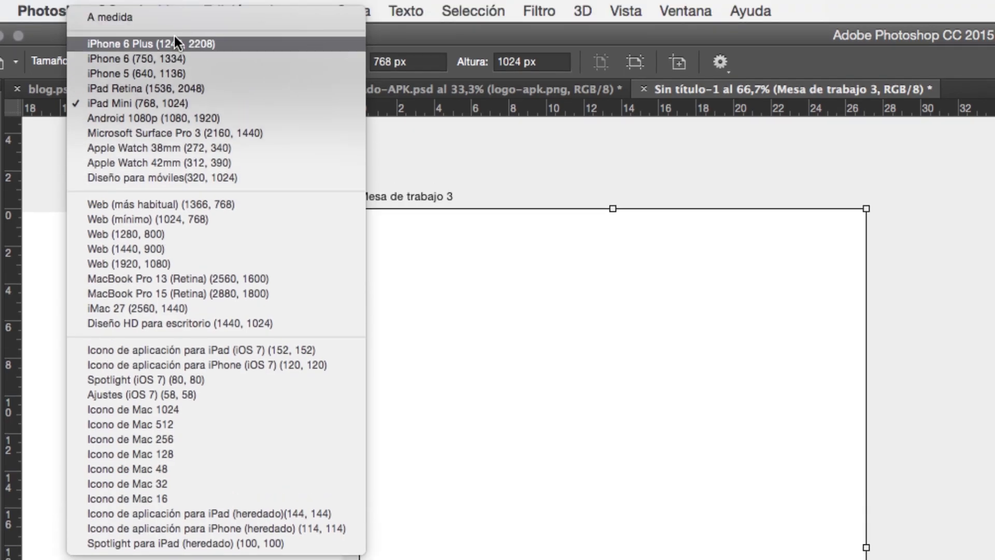
left_click(202, 44)
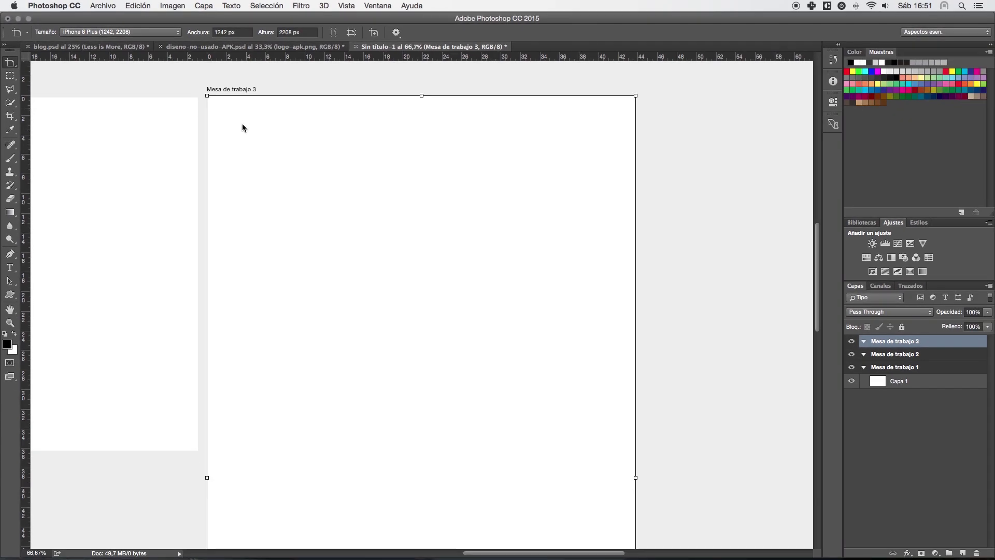
Step: Scroll to the top of Mesa de trabajo 3 and undo its resize back to iPad Mini 768×1024
scroll(217, 145, "down", 5)
scroll(197, 158, "down", 2)
scroll(197, 158, "down", 1)
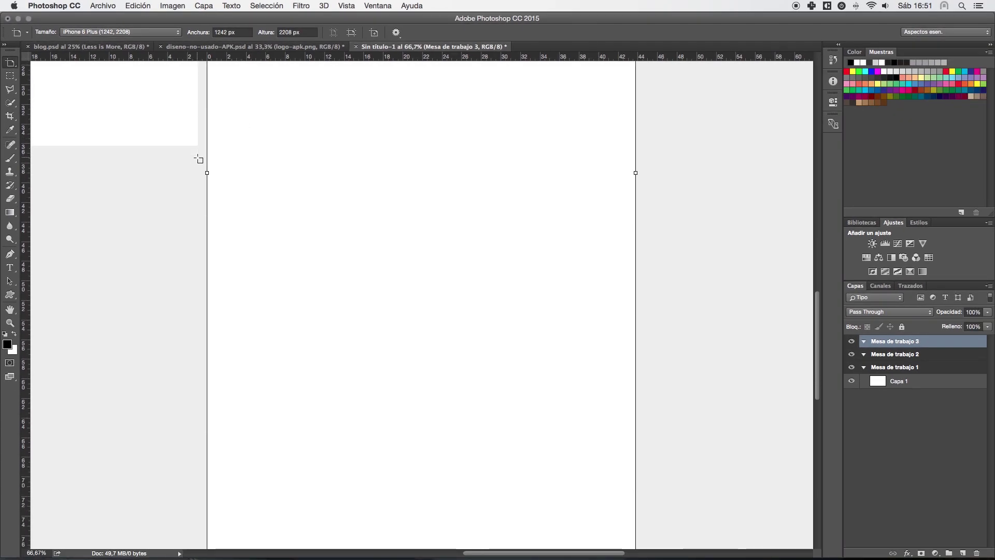
scroll(197, 158, "down", 5)
scroll(199, 158, "down", 5)
scroll(199, 159, "left", 2)
scroll(197, 155, "up", 1)
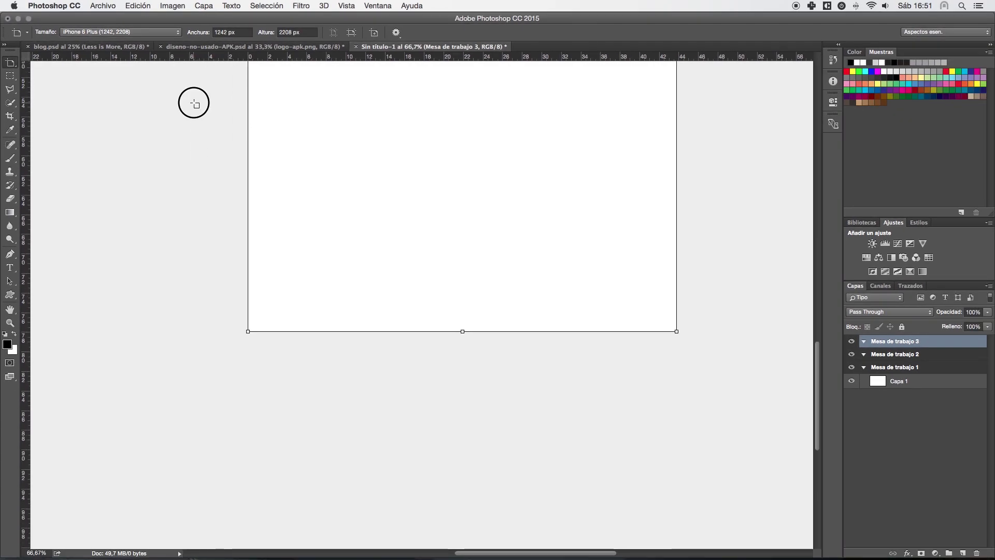
scroll(196, 207, "up", 3)
scroll(200, 300, "up", 4)
key("super+r")
scroll(191, 155, "up", 2)
scroll(189, 217, "up", 3)
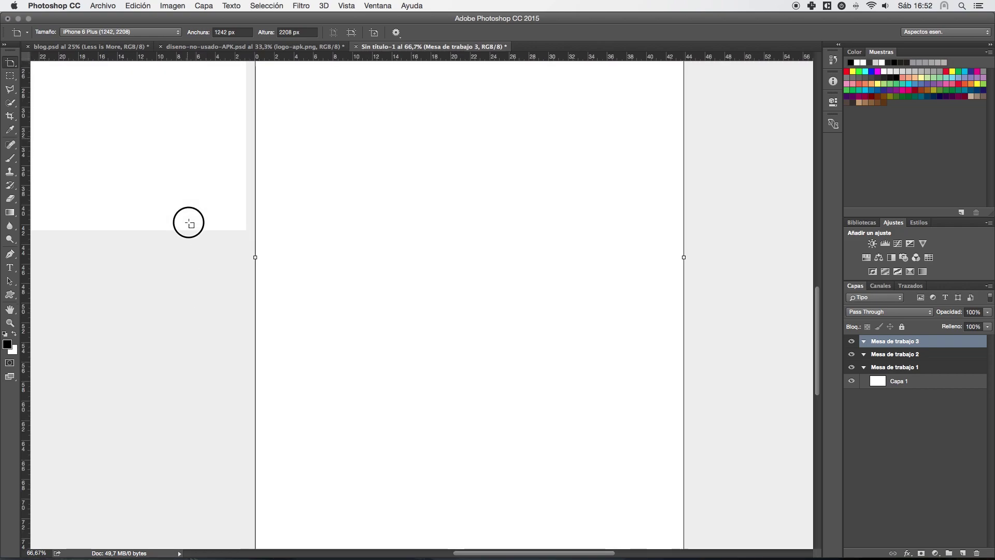
scroll(185, 311, "up", 5)
scroll(200, 156, "up", 2)
key("super+r")
scroll(208, 222, "up", 5)
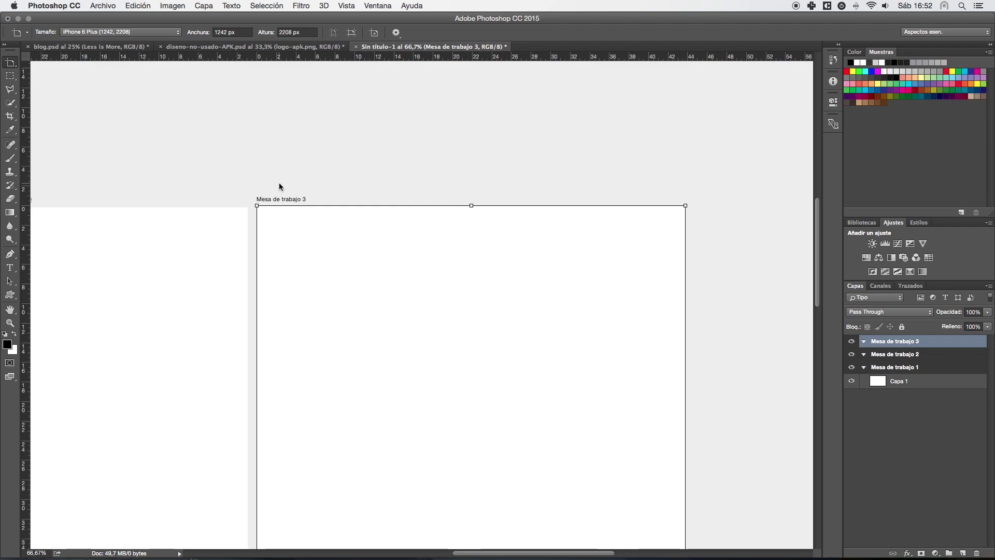
key("Down")
scroll(302, 179, "left", 5)
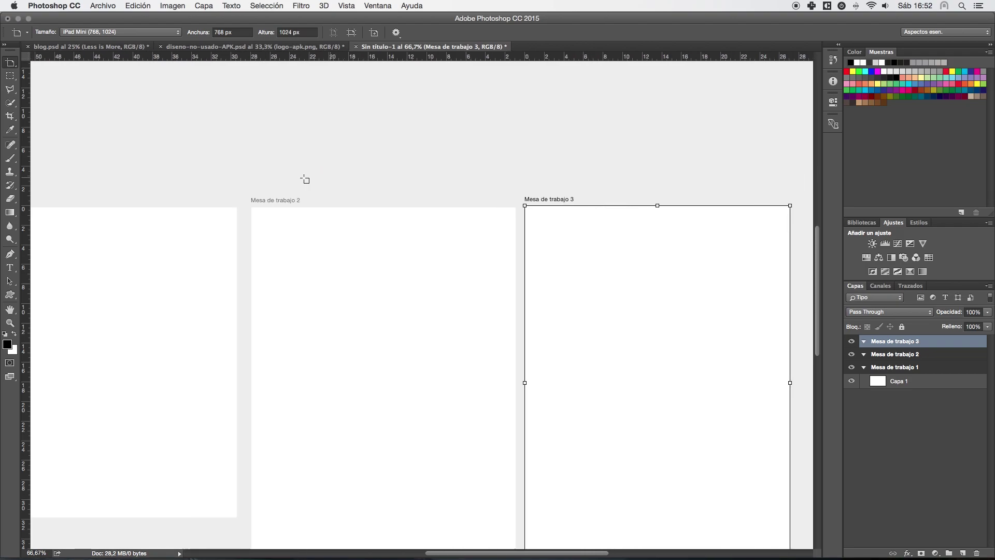